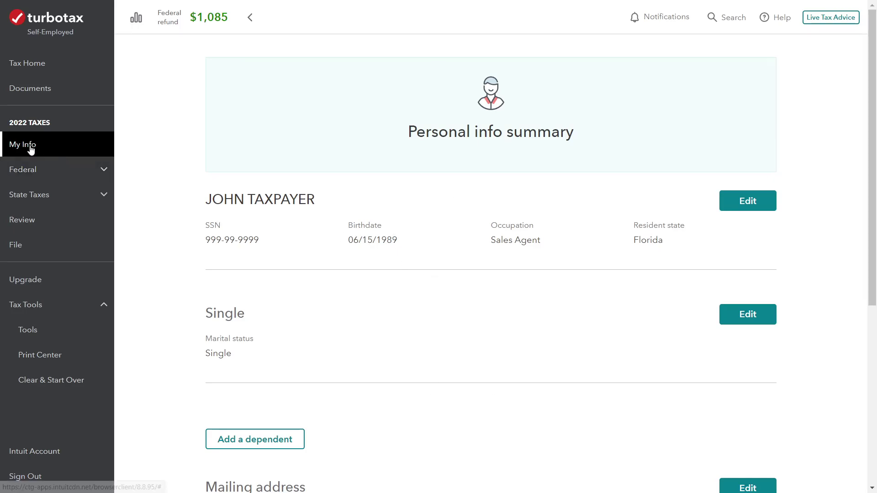
Step: Expand Federal, open the Wages & Income summary and scroll down to Investments and Savings
click(108, 168)
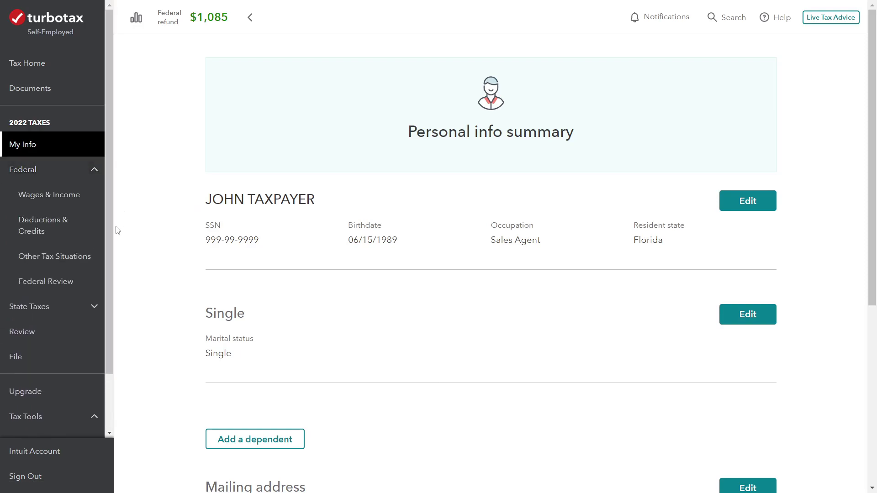
click(50, 199)
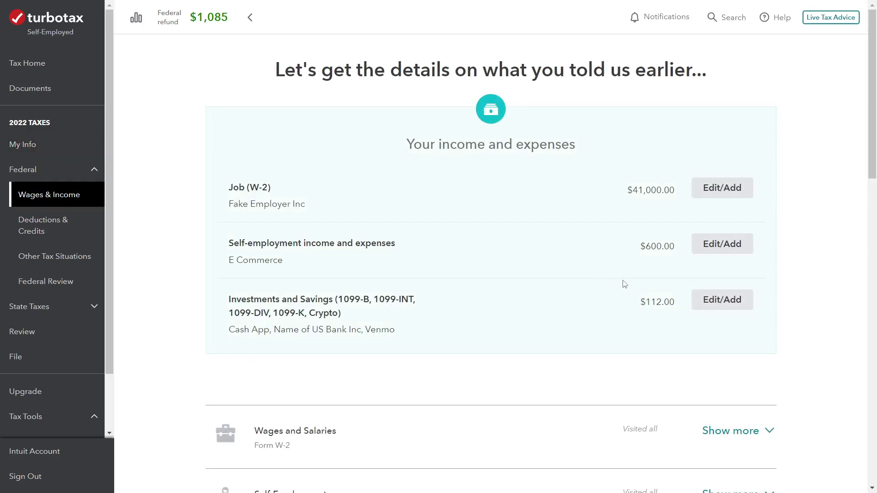
scroll(625, 284, down, 4)
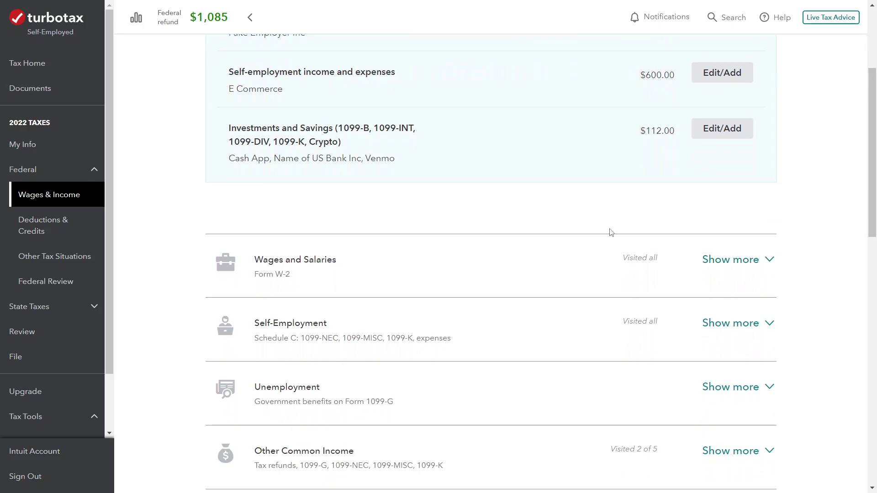
scroll(610, 237, down, 5)
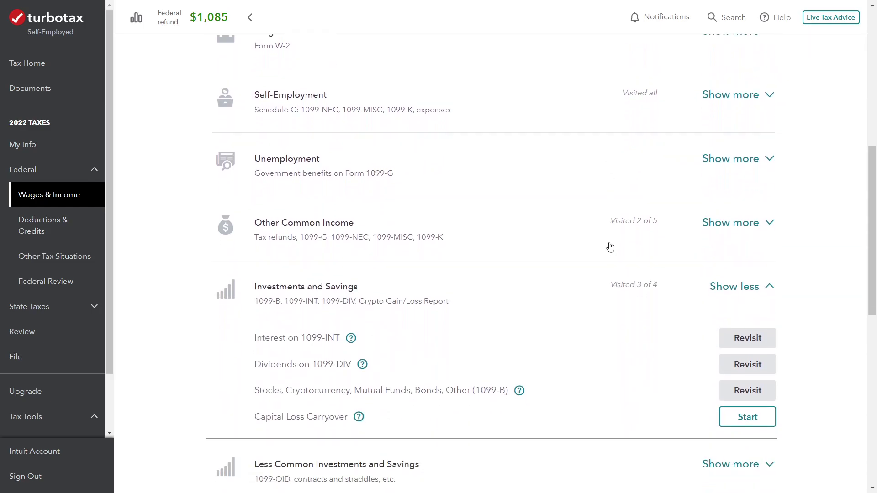
scroll(610, 248, down, 1)
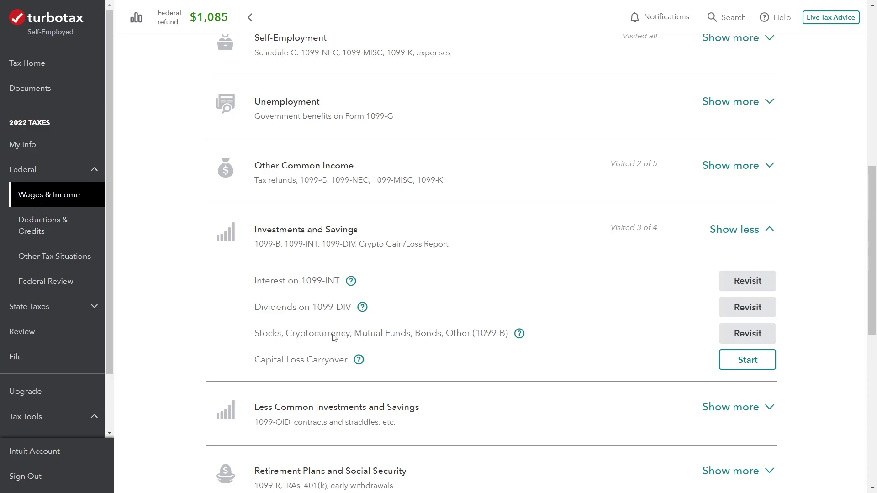
Step: Revisit Stocks, Cryptocurrency (1099-B) and look past the Cash App, US Bank and Venmo entries
click(752, 336)
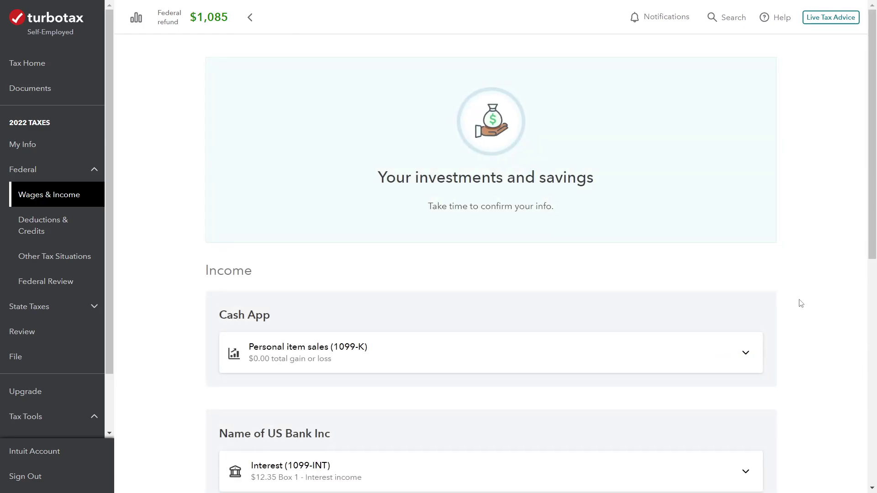
scroll(772, 245, down, 3)
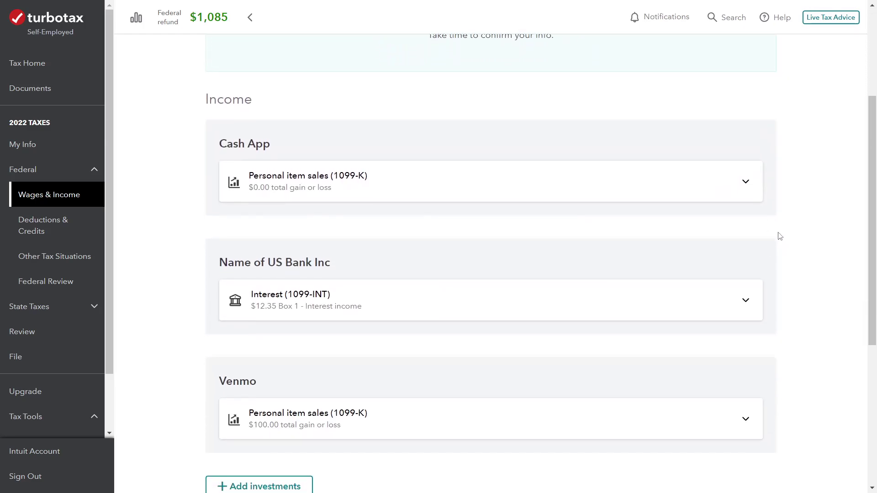
scroll(553, 203, down, 1)
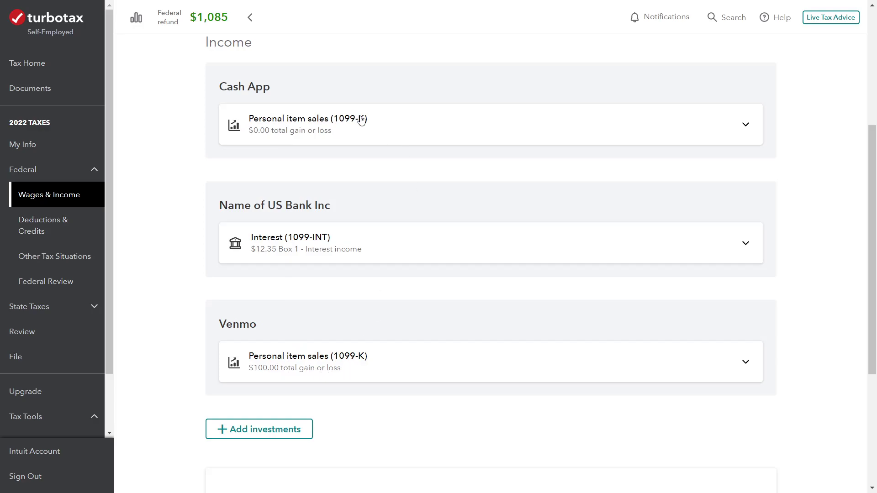
scroll(475, 356, down, 2)
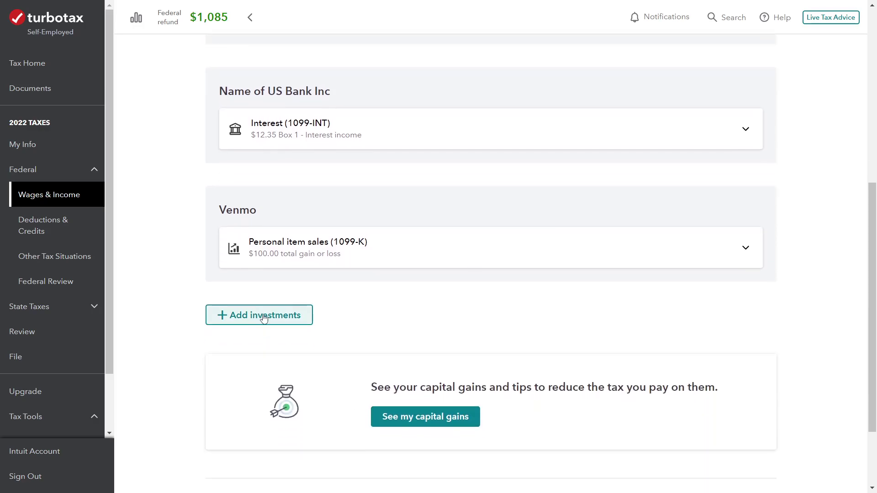
Step: Add a new investment, skip the institution import and choose Cryptocurrency as the type
click(264, 318)
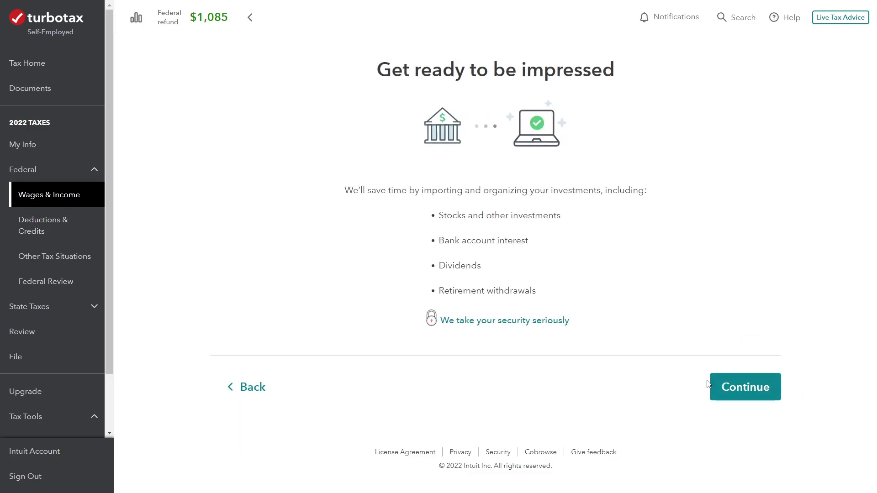
click(753, 393)
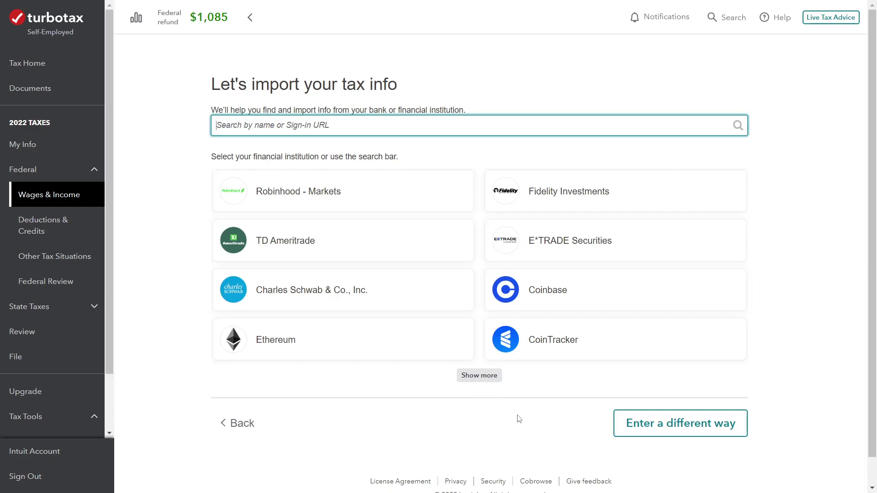
click(669, 435)
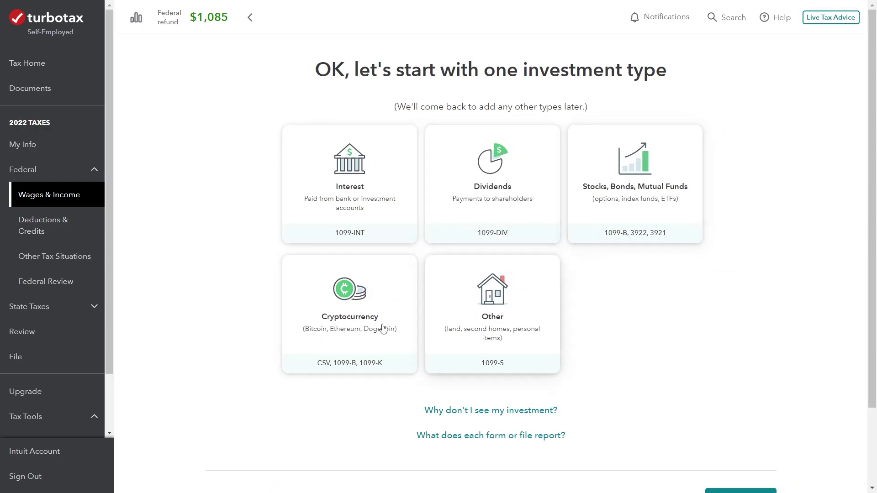
click(352, 314)
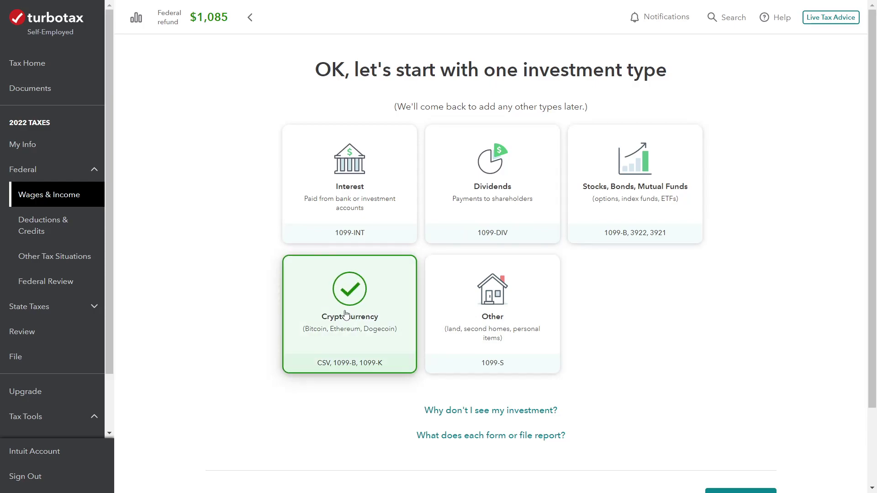
scroll(346, 317, down, 3)
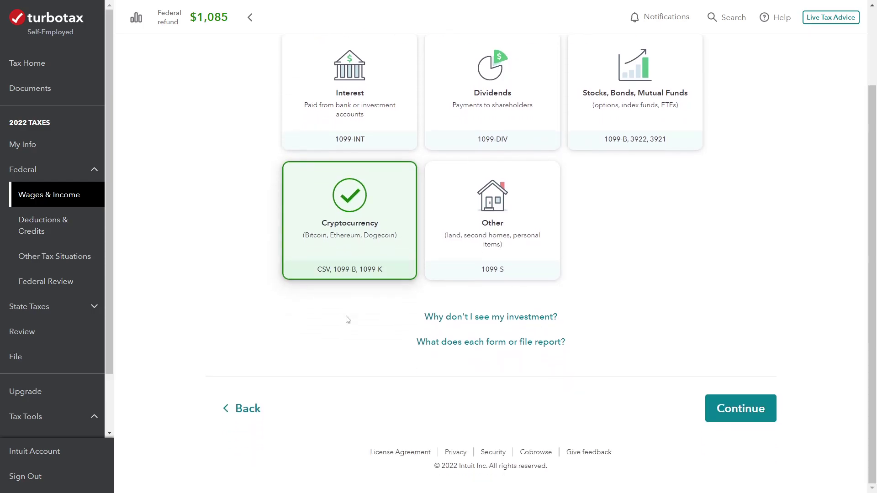
Step: Choose to type in the crypto info manually and pick Coinbase as the crypto service
click(738, 412)
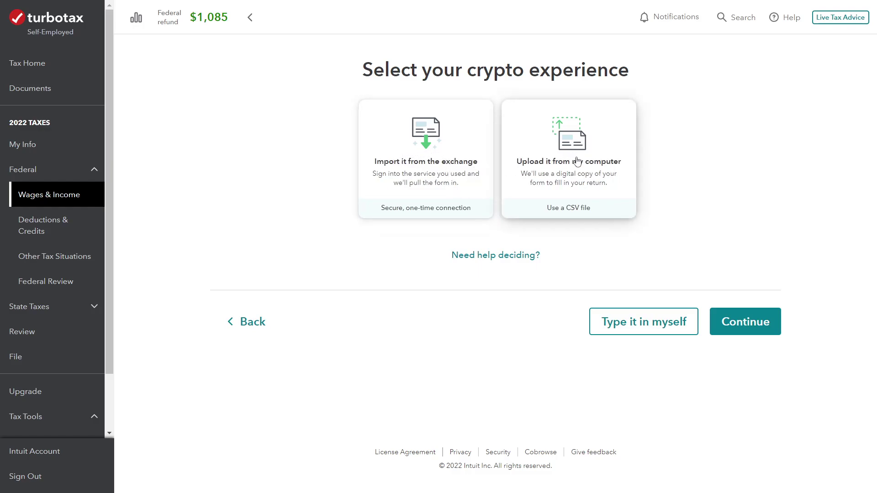
click(632, 321)
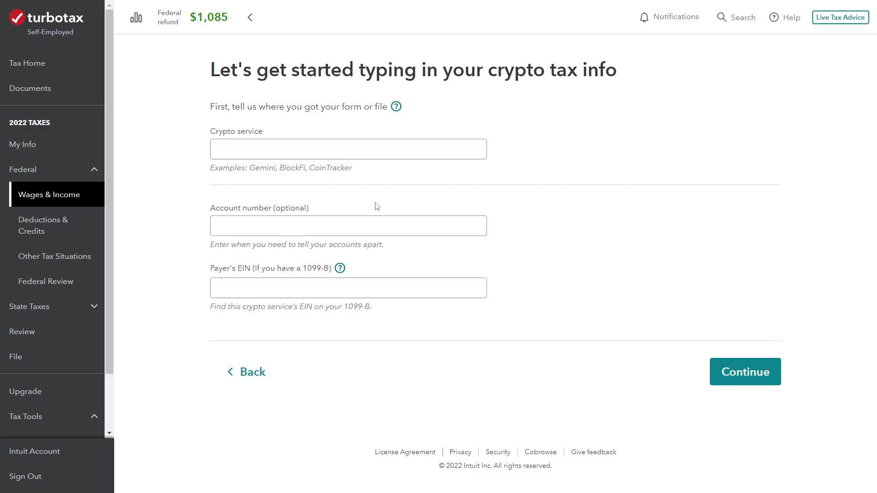
click(401, 159)
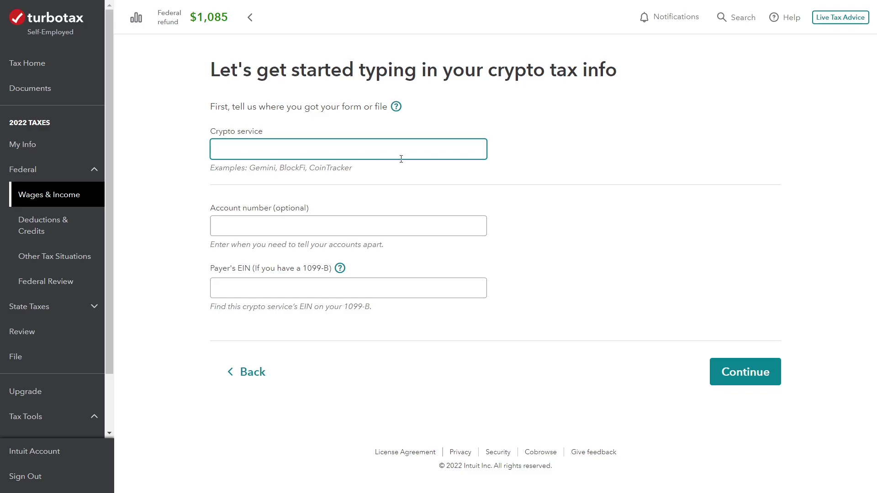
text(Coinbase)
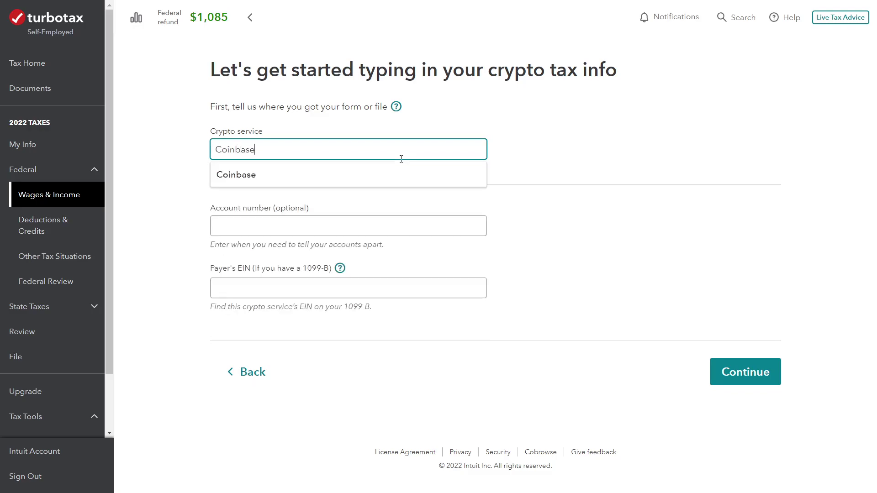
click(242, 179)
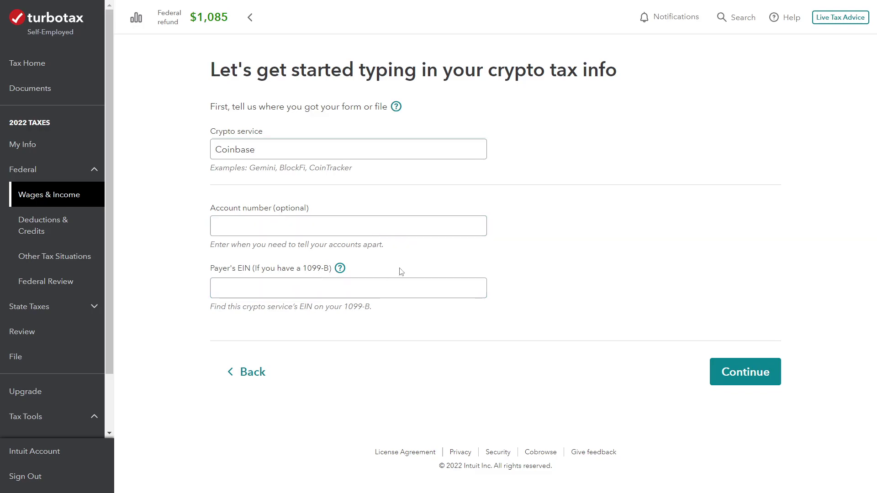
Step: Submit Coinbase and answer No to receiving a 1099-B from Coinbase
click(730, 372)
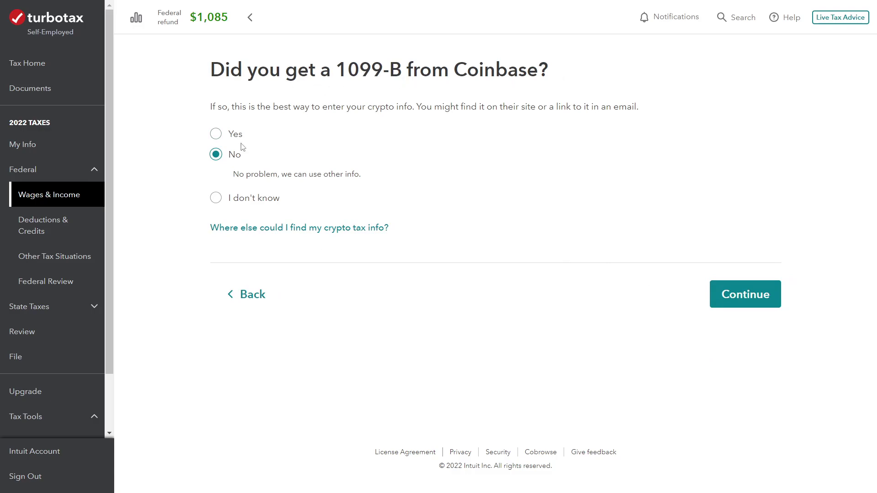
click(731, 302)
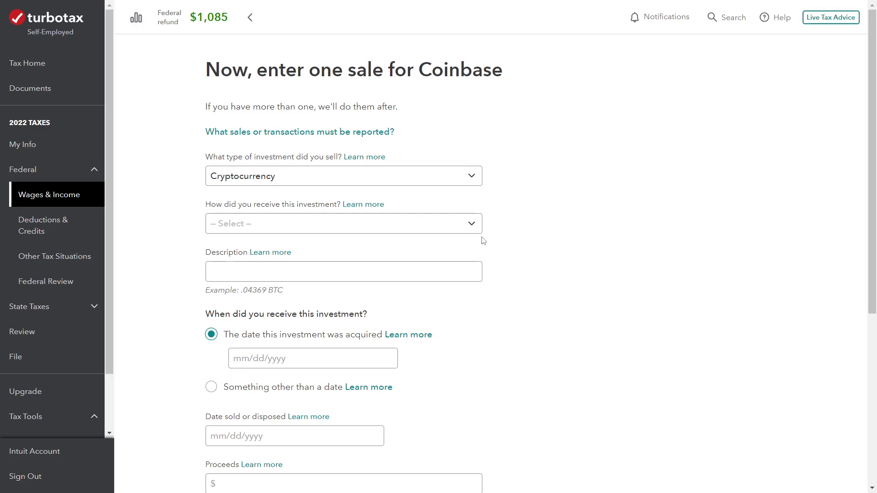
Step: Mark the crypto as purchased and describe the sale as .0358 BTC
click(453, 229)
click(452, 229)
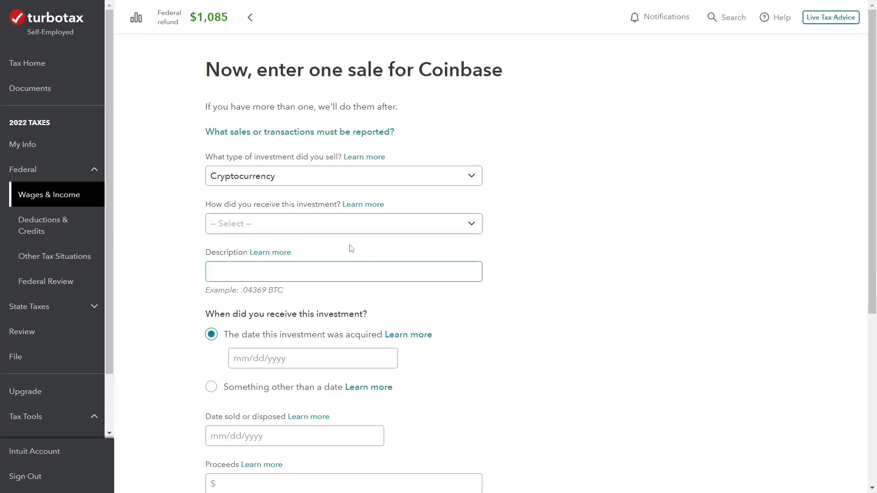
click(354, 231)
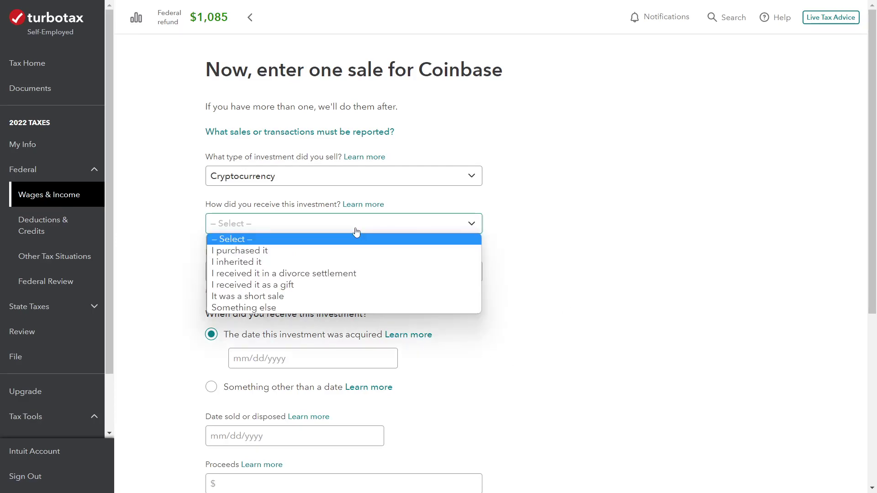
click(344, 255)
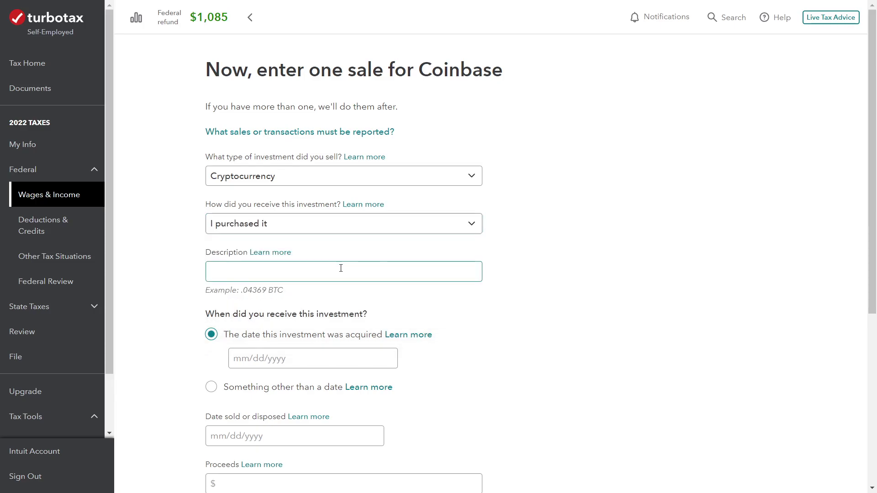
click(341, 268)
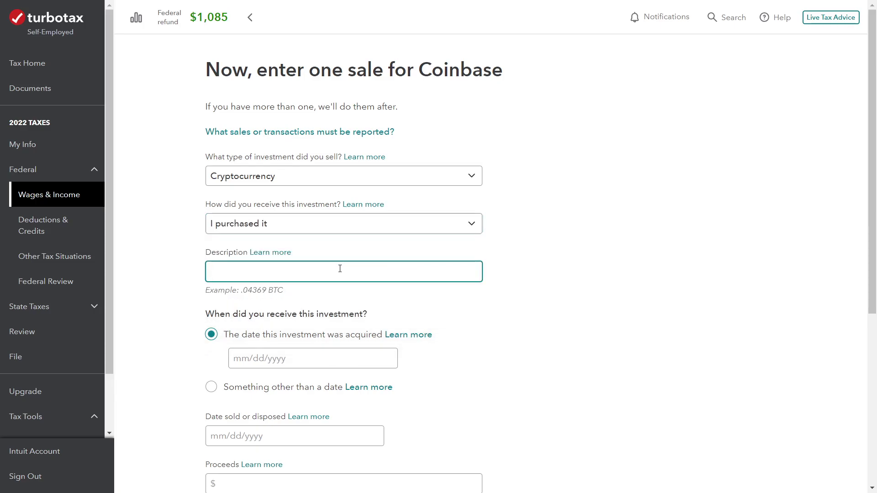
text(.0358)
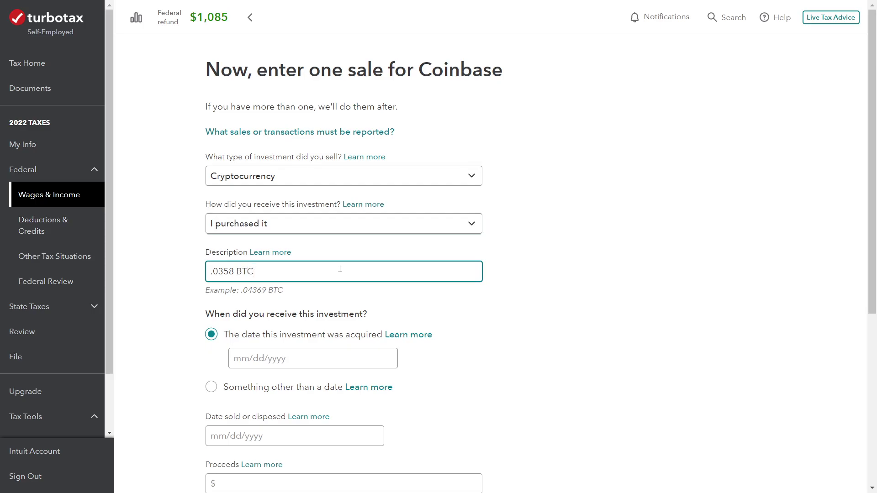
text( BTC)
scroll(337, 270, down, 1)
Step: Enter the 03/15/2021 acquisition date, the sale date, $1,698 proceeds and $2,000 cost basis, then submit
click(296, 292)
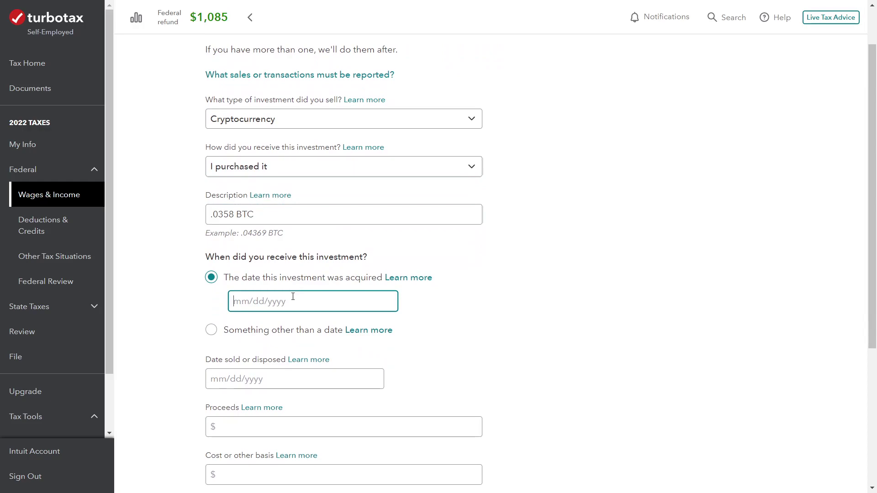
text(03/15/2021)
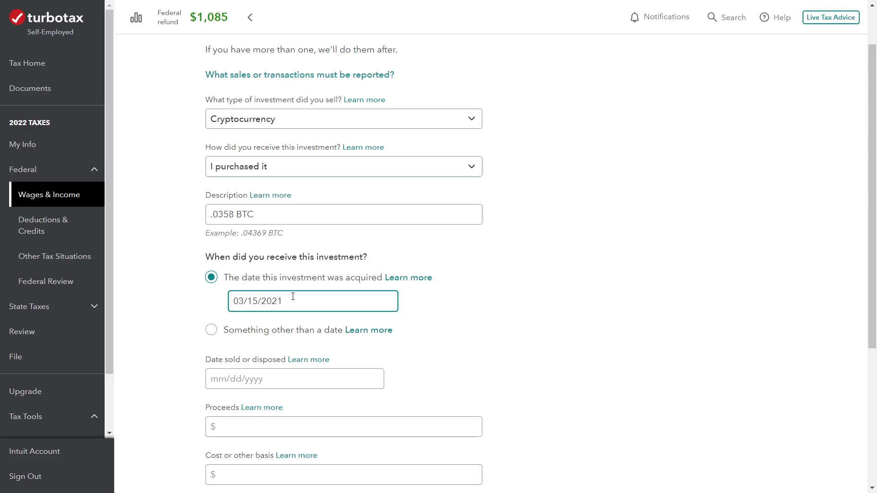
key(Tab)
key(Tab)
key(Tab)
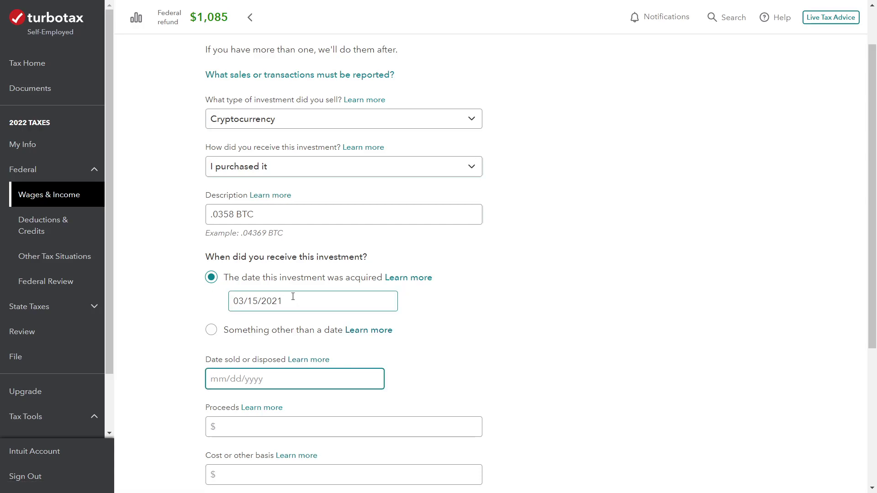
text(03/30/32022)
key(Tab)
key(Tab)
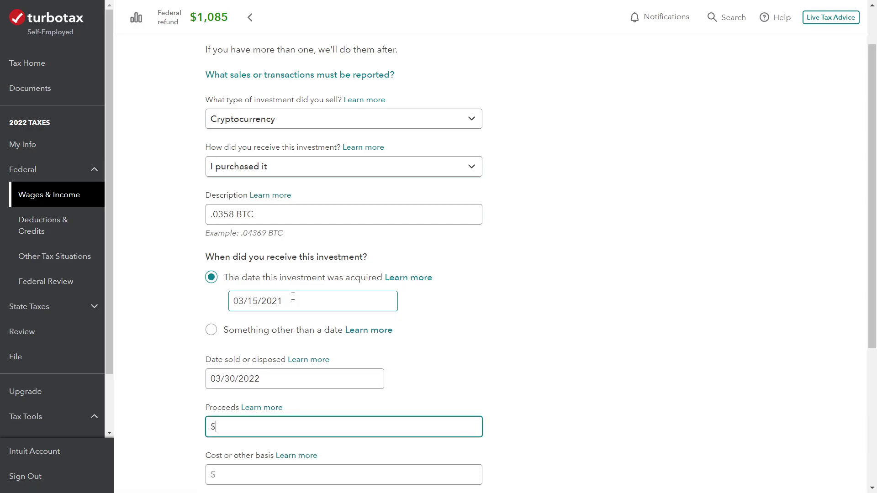
text(1698)
key(Tab)
key(Tab)
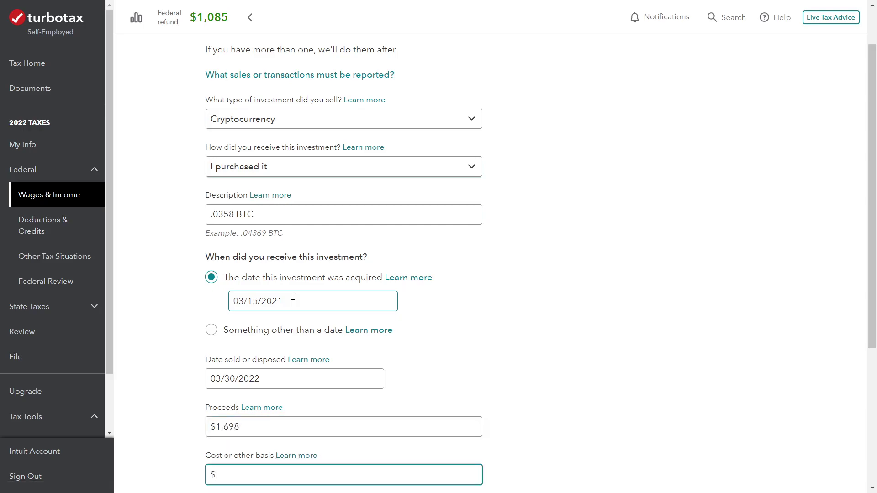
text(2,000)
scroll(636, 252, down, 3)
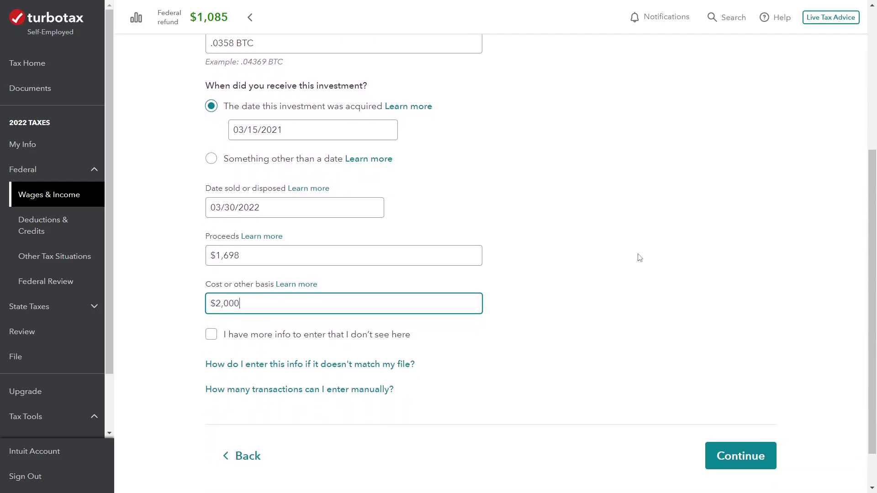
scroll(581, 287, down, 1)
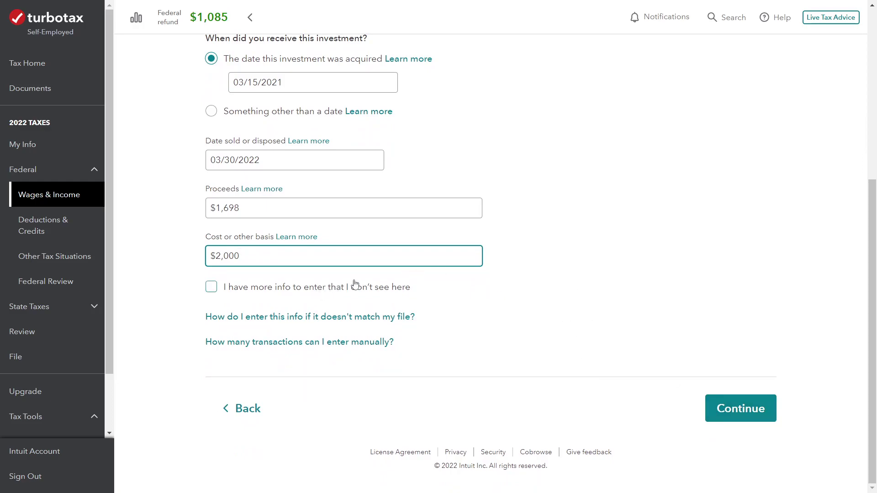
scroll(520, 359, up, 1)
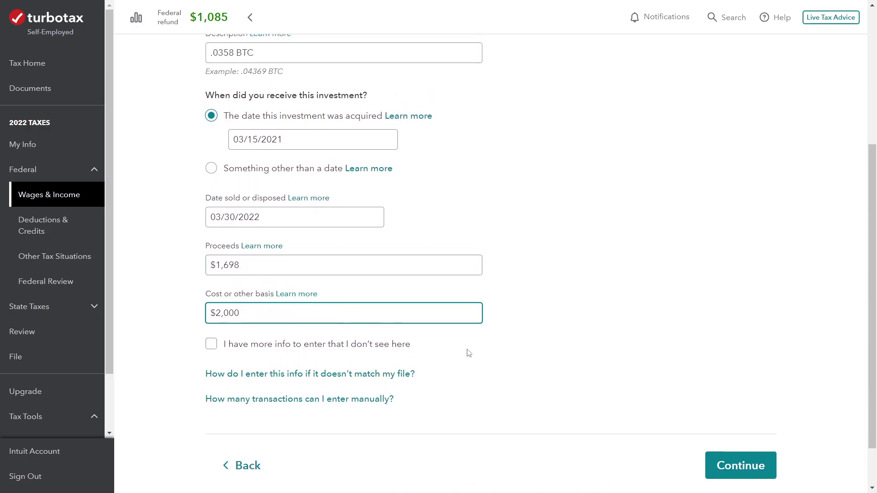
scroll(639, 408, down, 1)
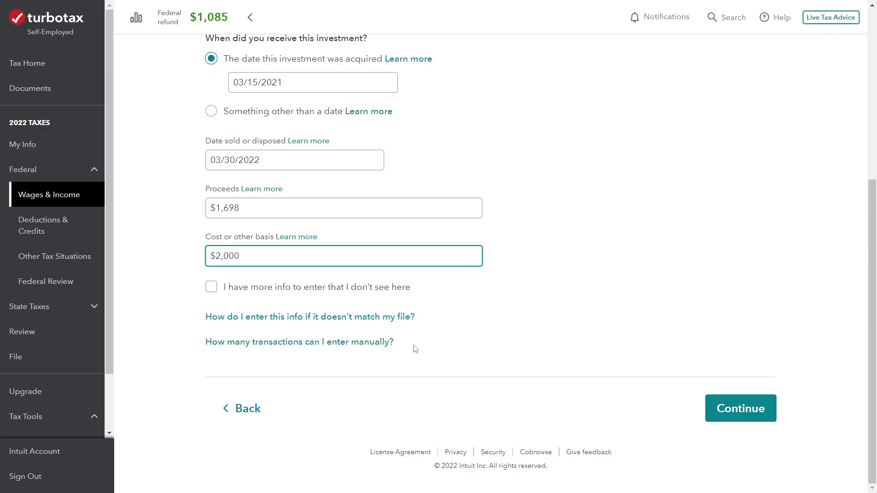
click(731, 412)
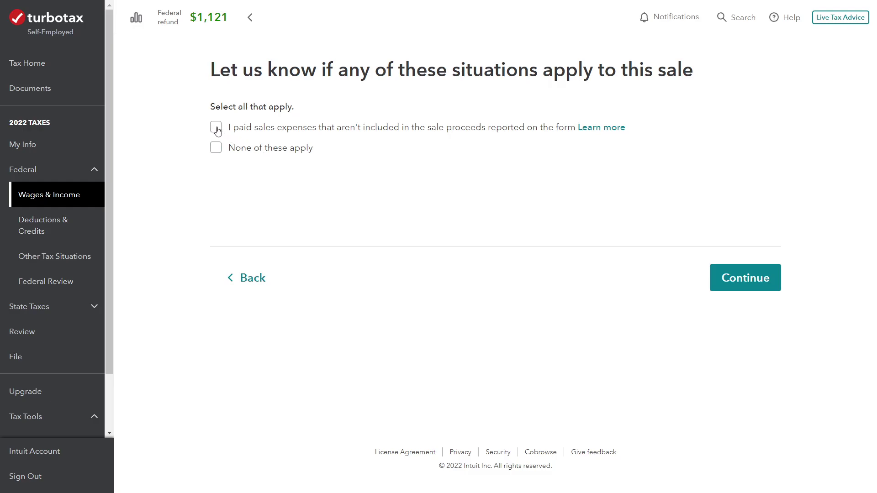
Step: Mark that none of the situations apply to the .0358 BTC sale and continue
click(375, 134)
click(386, 133)
click(218, 150)
click(744, 284)
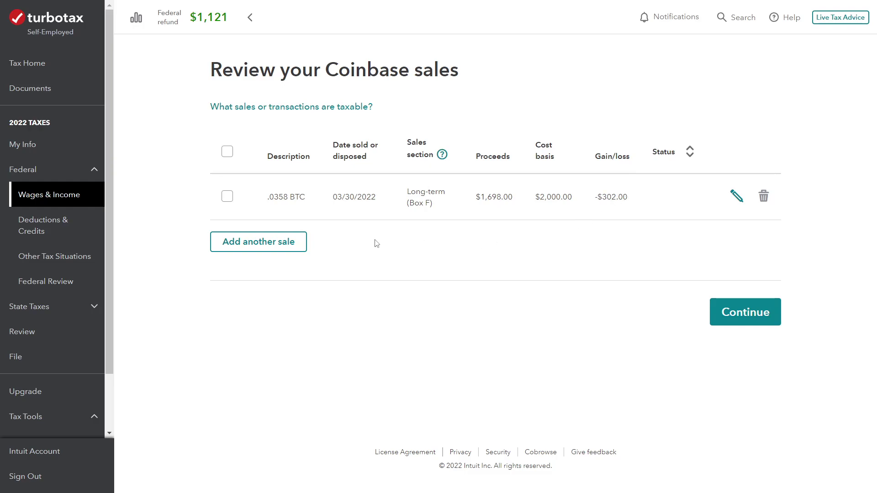
Step: Start another Coinbase sale, mark it purchased and describe it as 1 ETH
click(283, 244)
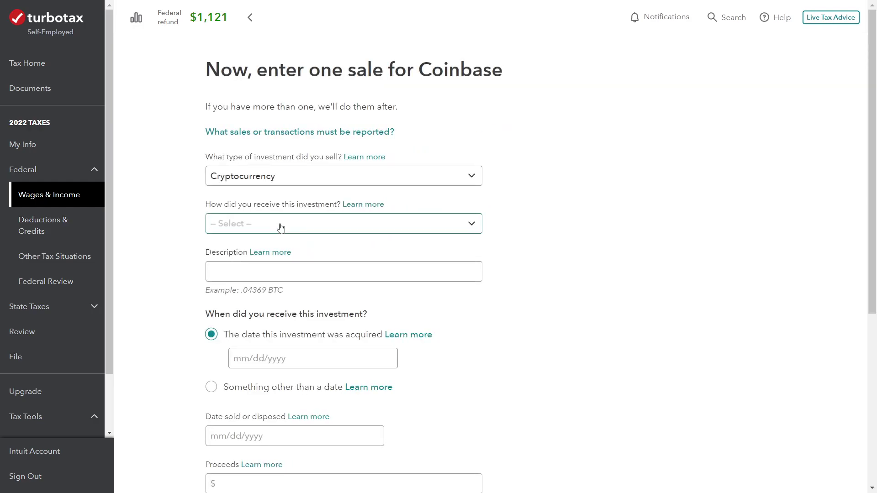
click(281, 227)
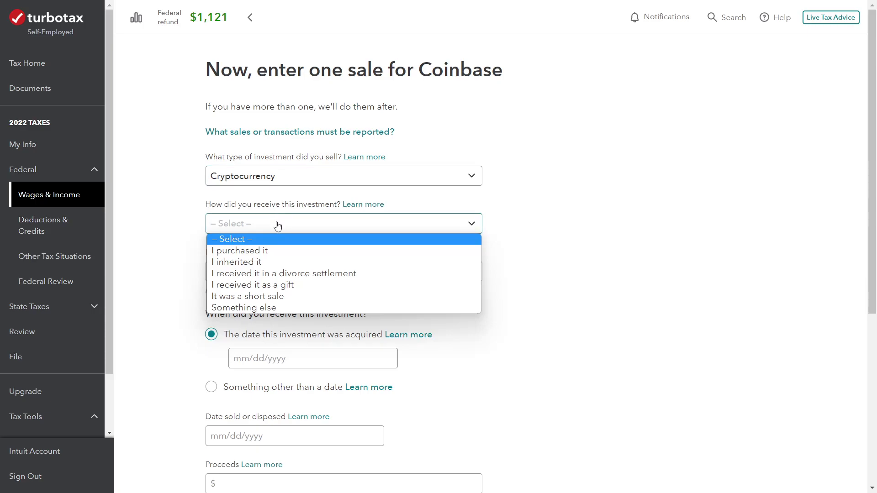
click(275, 250)
click(276, 268)
text(1.000)
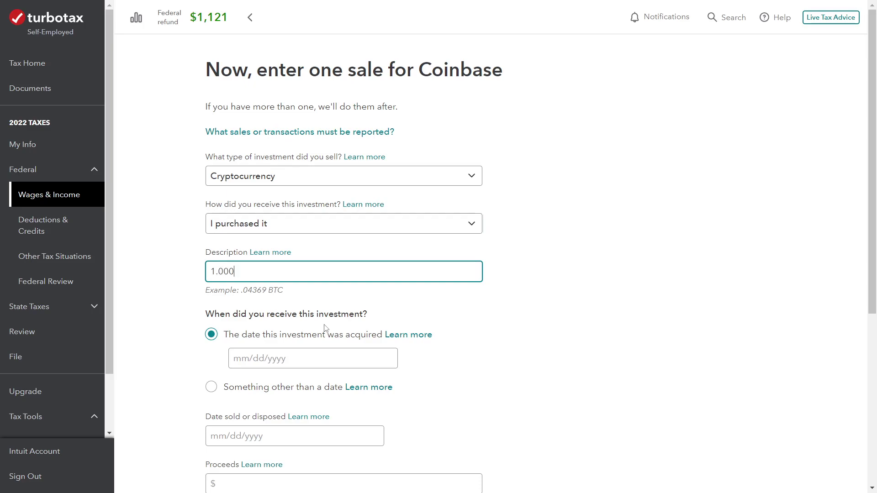
key(BackSpace)
key(BackSpace)
key(BackSpace)
text(ET)
scroll(324, 321, down, 2)
Step: Enter the 10/01/2022 acquisition and December sale dates, $1,296 proceeds, $1,328 cost, with no special situations
click(294, 243)
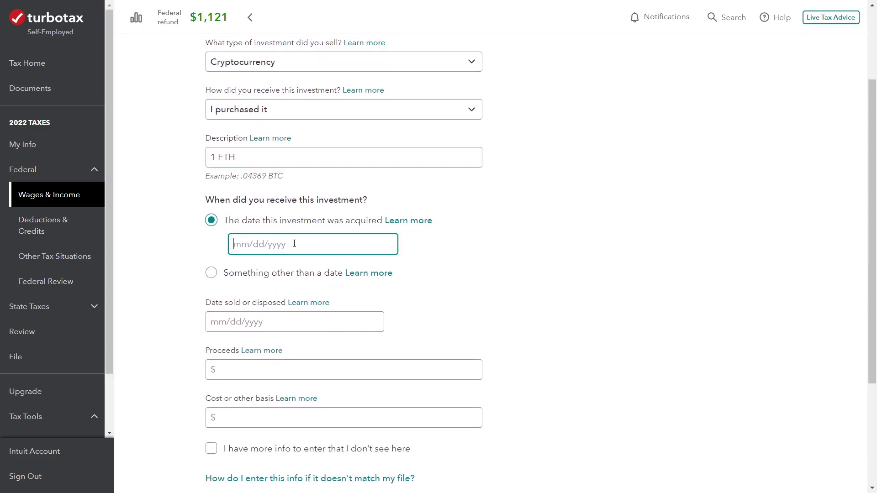
text(10/01/2022)
key(Tab)
key(Tab)
key(Tab)
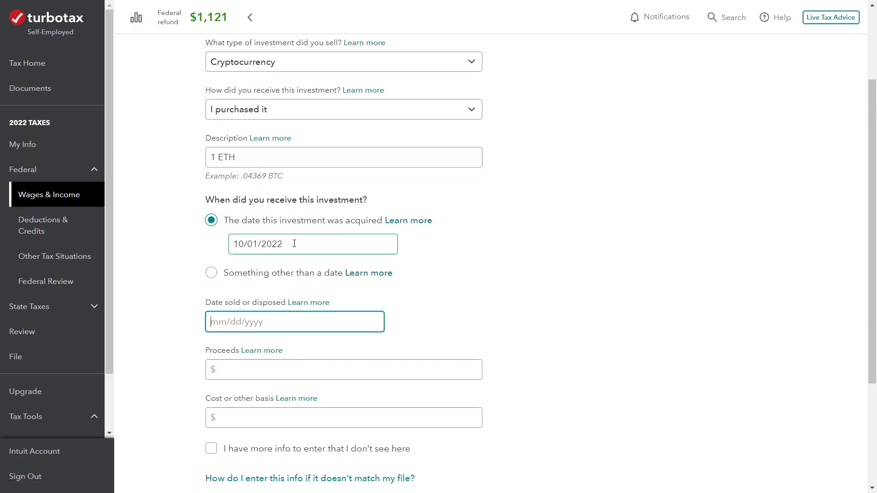
text(12/01/202)
key(Tab)
key(Tab)
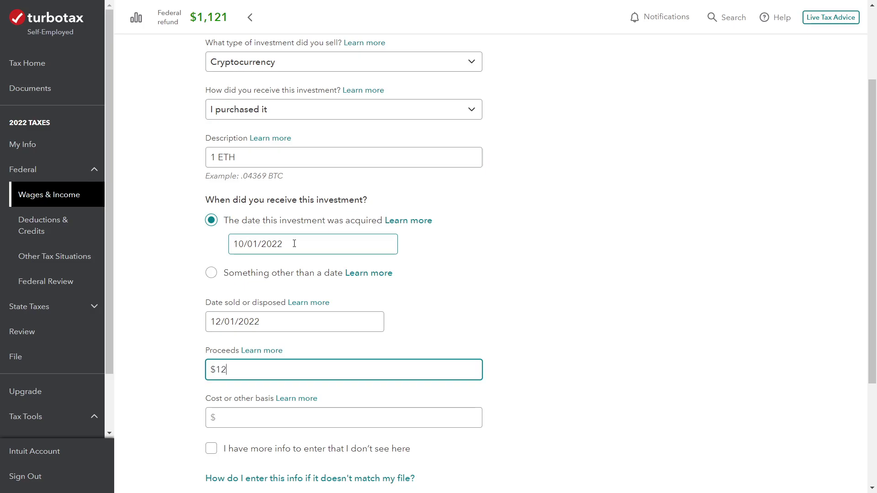
text(1,296)
key(Tab)
key(Tab)
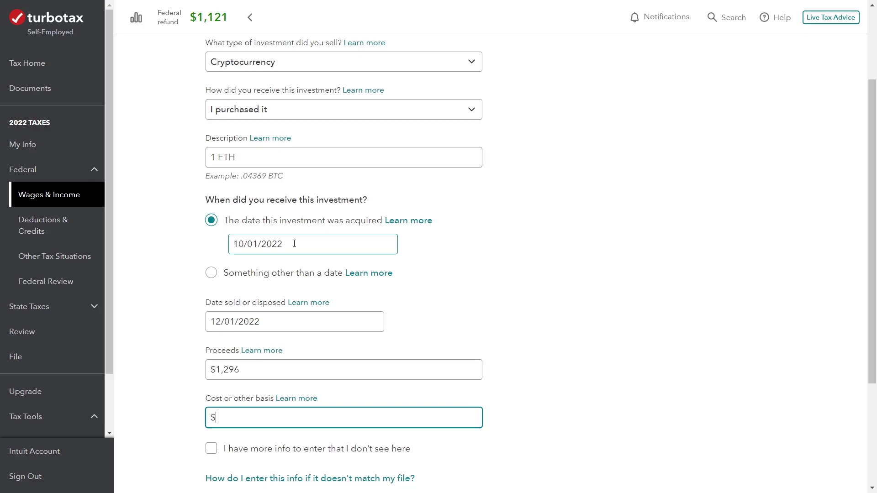
text(1,328)
scroll(387, 334, down, 3)
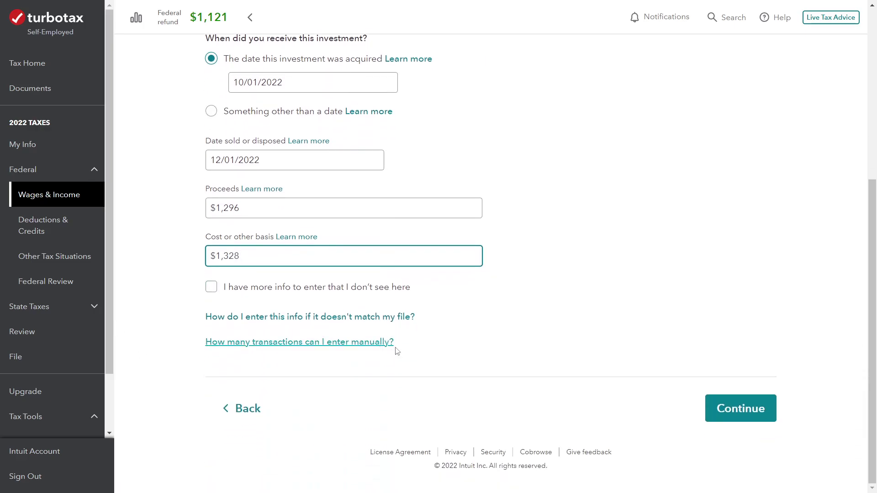
click(761, 417)
click(274, 157)
click(724, 285)
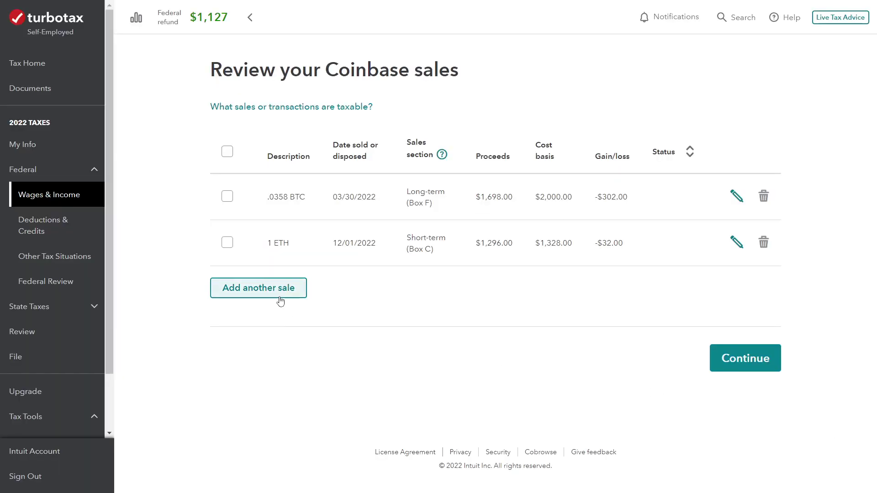
Step: Start a third Coinbase sale, mark it purchased and describe it as .1664 BTC
click(275, 296)
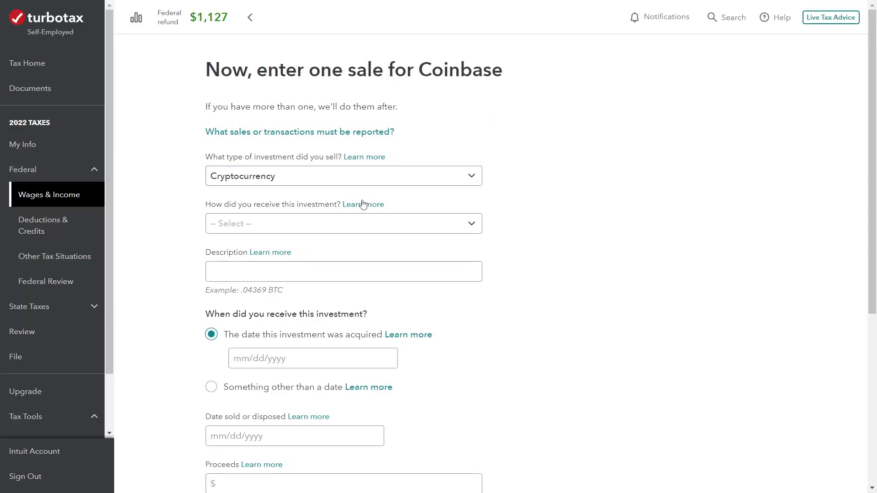
click(336, 224)
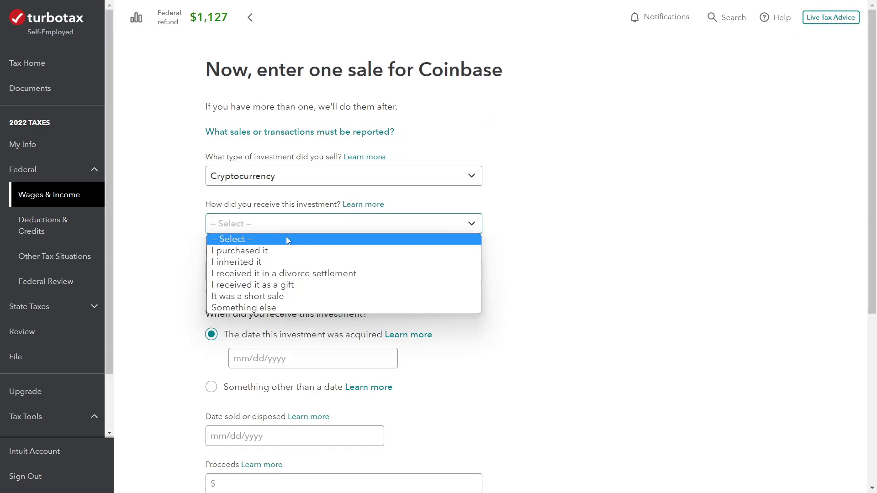
click(279, 253)
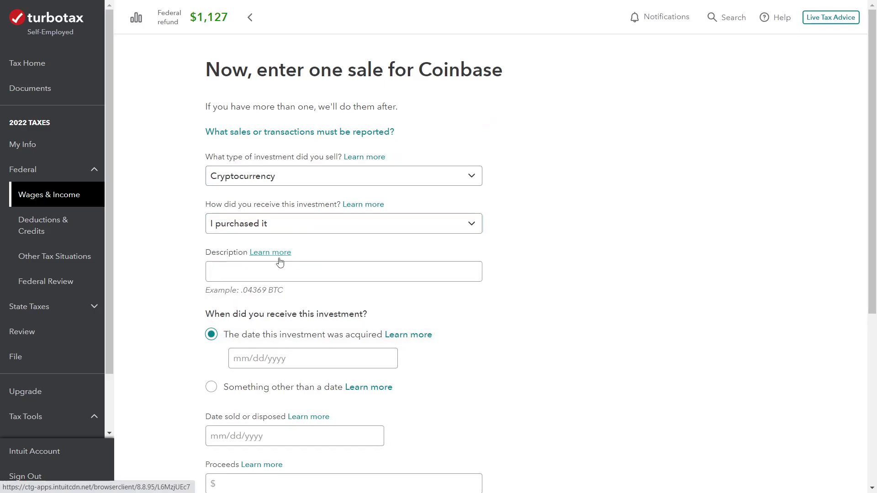
click(272, 269)
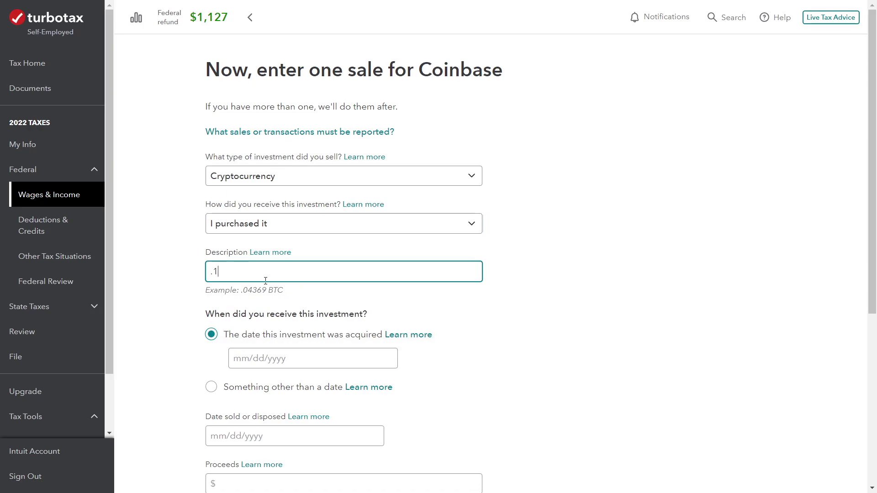
text(.1664BTC BTC)
key(Tab)
key(Tab)
key(Tab)
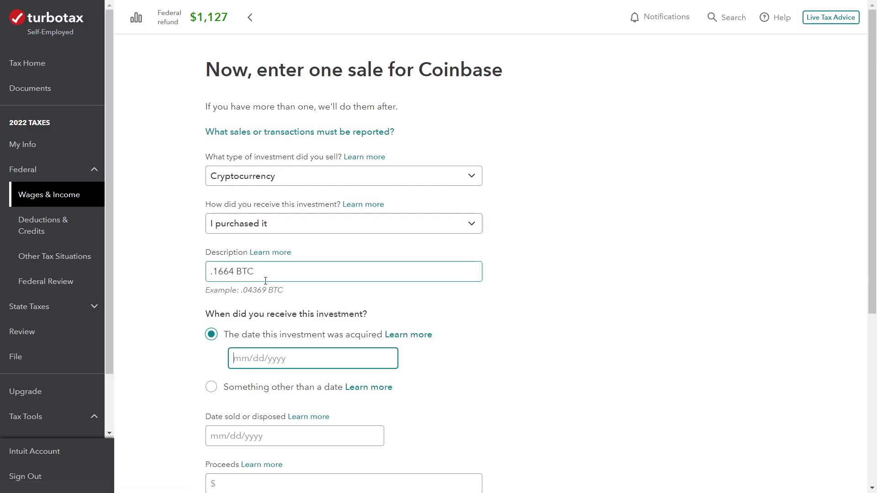
Step: Enter the dates (sold 12/20/2022), $2,703 proceeds and $4,000 basis, submit, and mark no situations apply
text(08/15/2022)
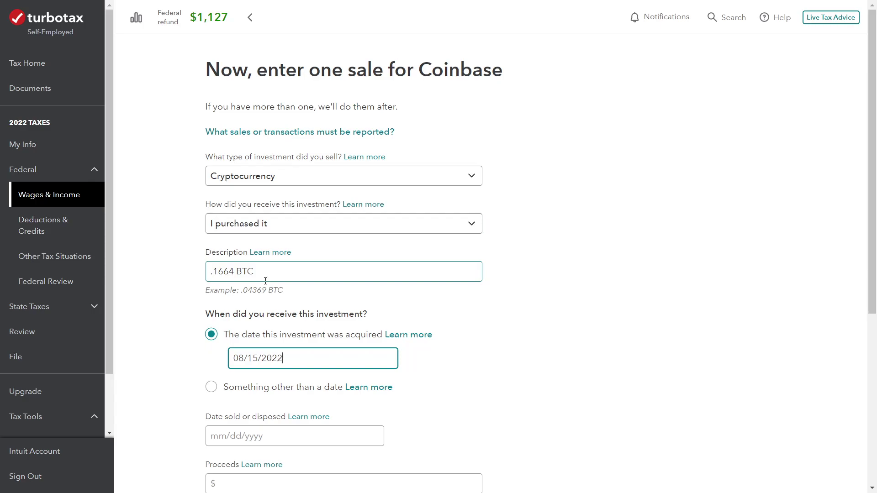
key(Tab)
key(Tab)
key(Tab)
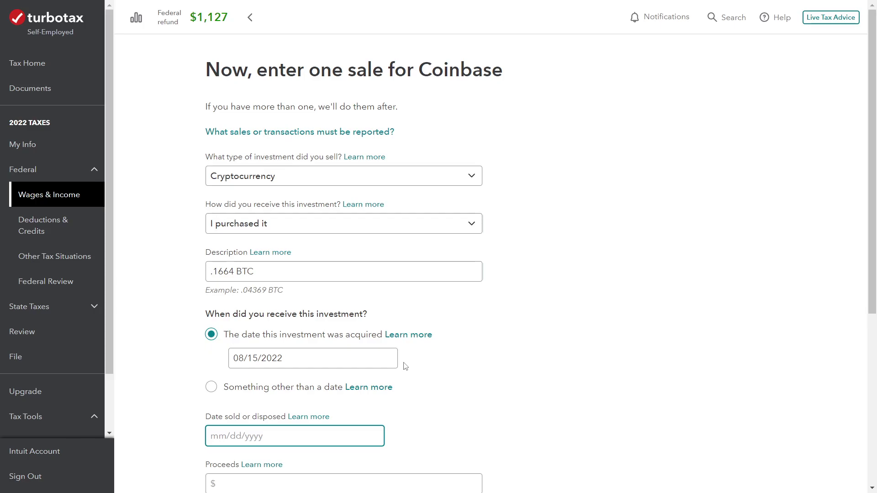
scroll(404, 368, down, 3)
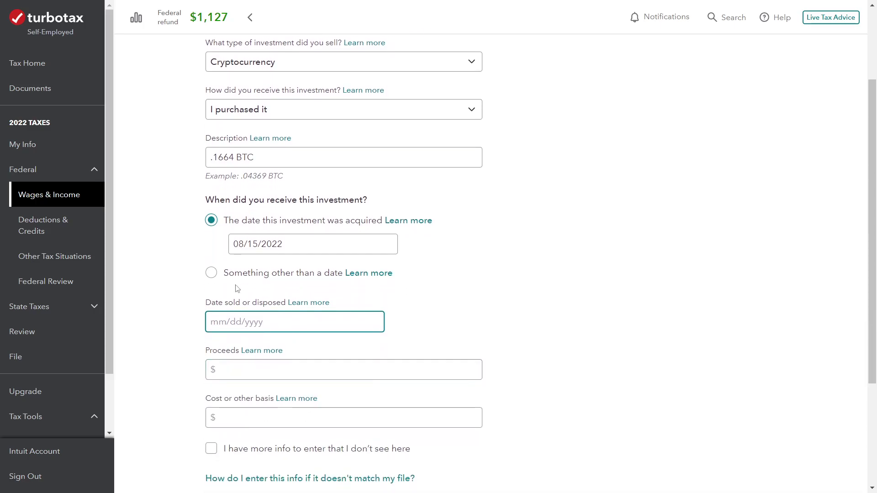
text(12/20/2022)
key(Tab)
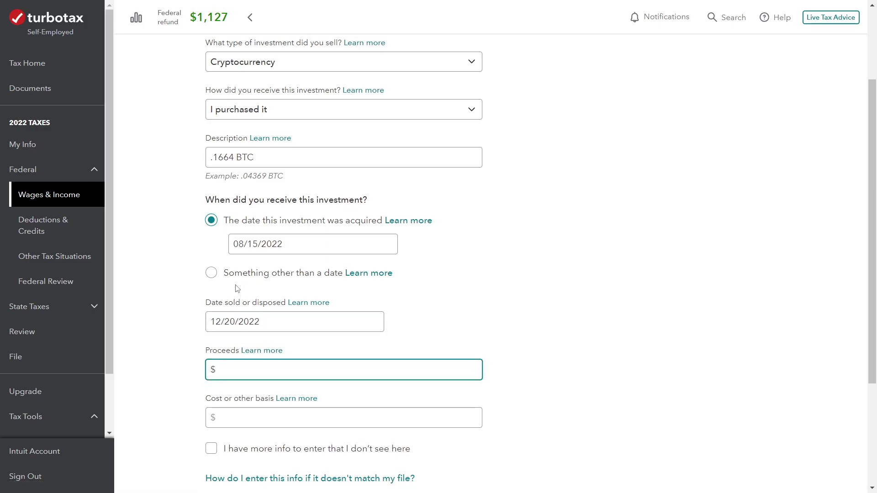
text(2703)
key(Tab)
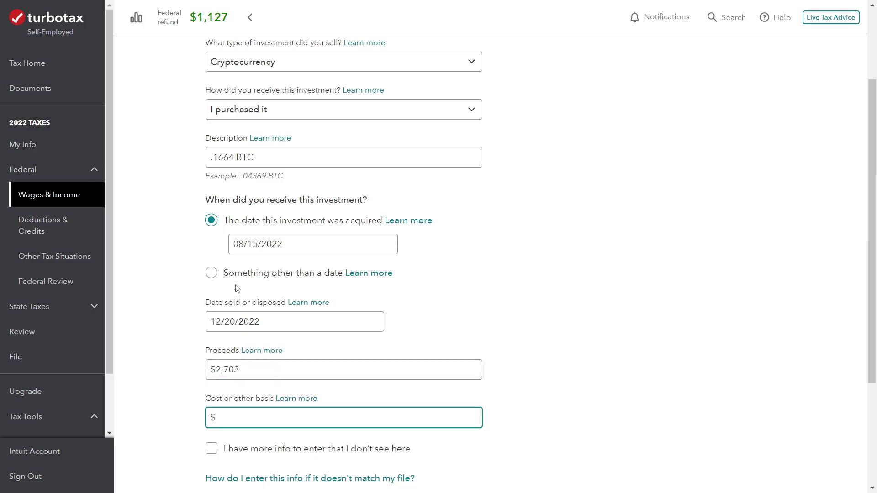
text(4000)
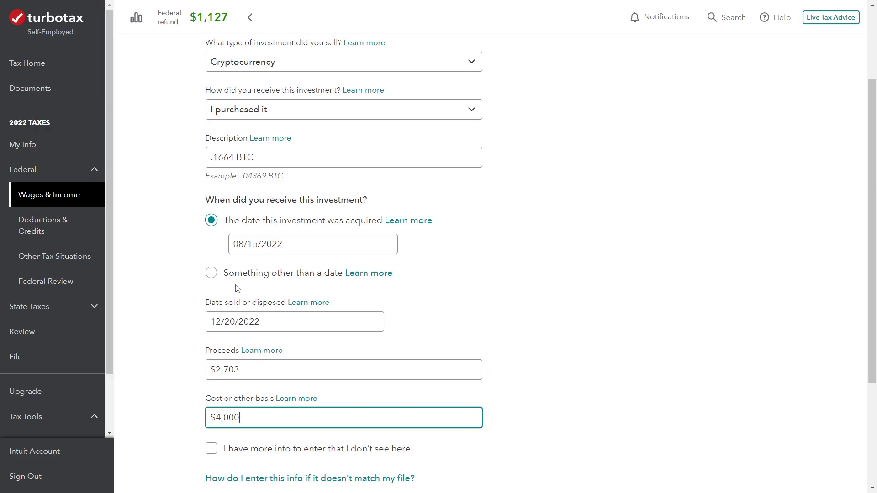
key(Tab)
scroll(571, 269, down, 3)
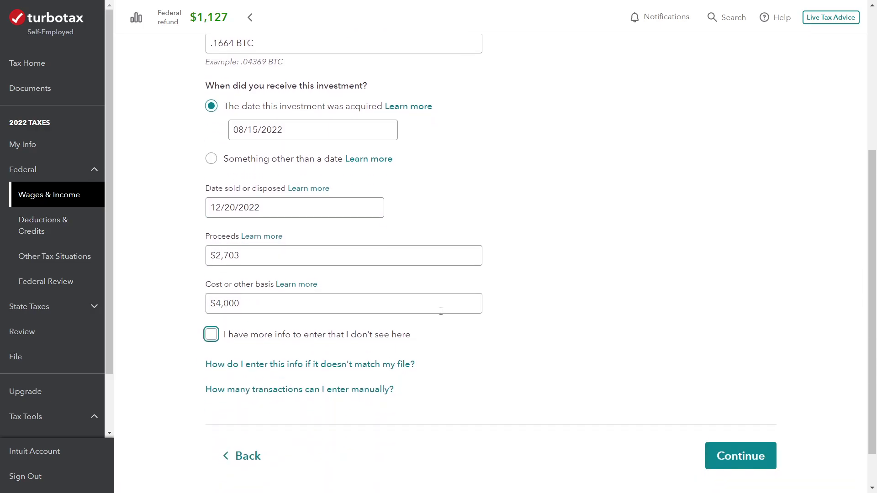
click(736, 456)
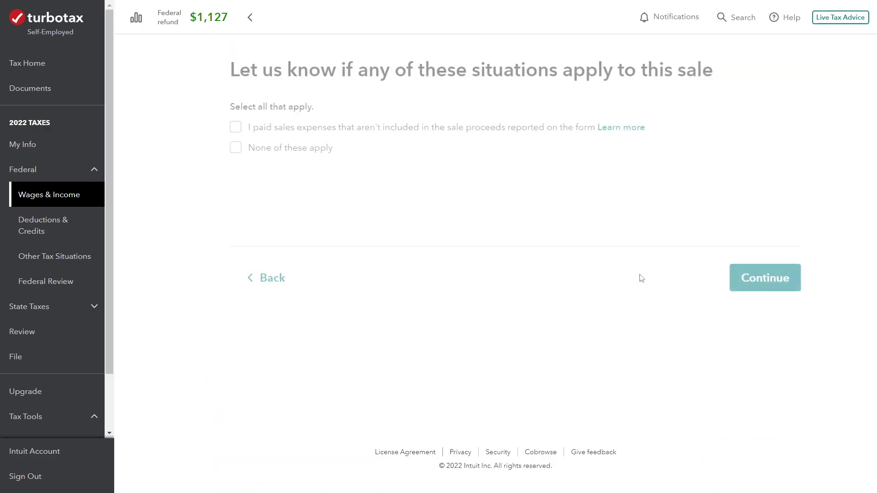
click(288, 148)
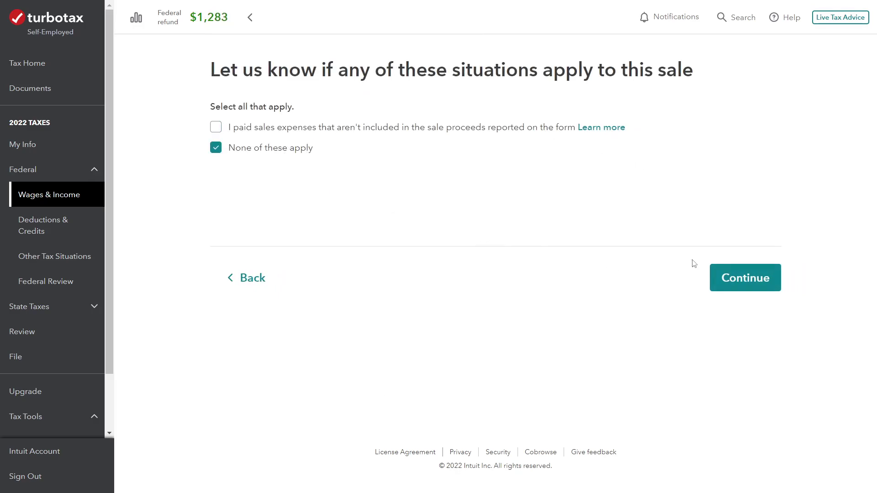
Step: Open the Coinbase sales review listing .0358 BTC, 1 ETH and .1664 BTC, then continue past it
click(734, 278)
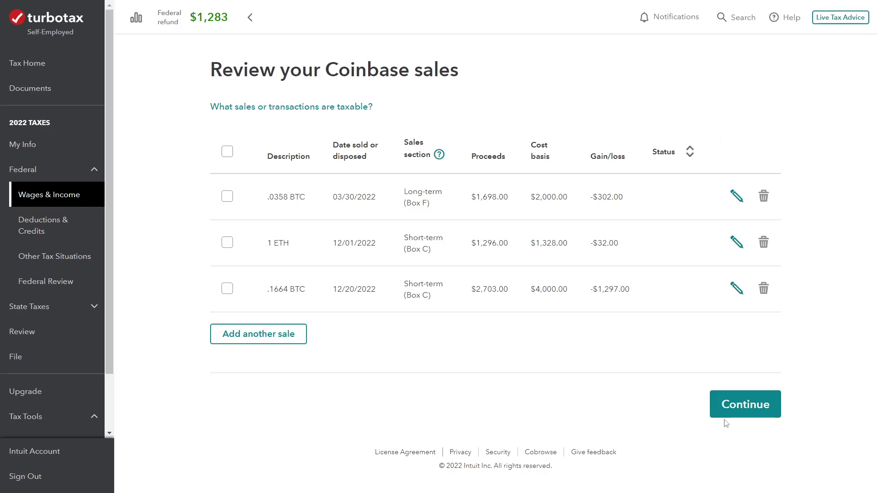
click(732, 414)
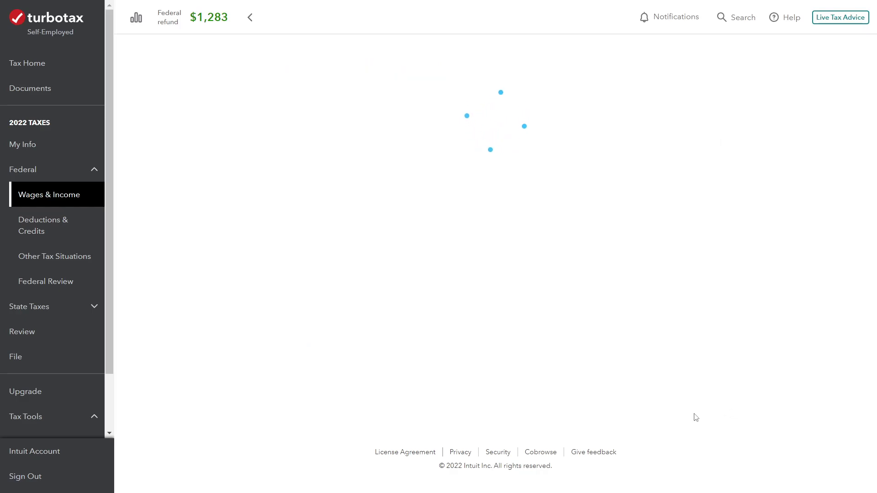
Step: From the Print Center, preview the 2022 Federal return and maximize the preview window
scroll(671, 304, down, 10)
scroll(69, 334, down, 2)
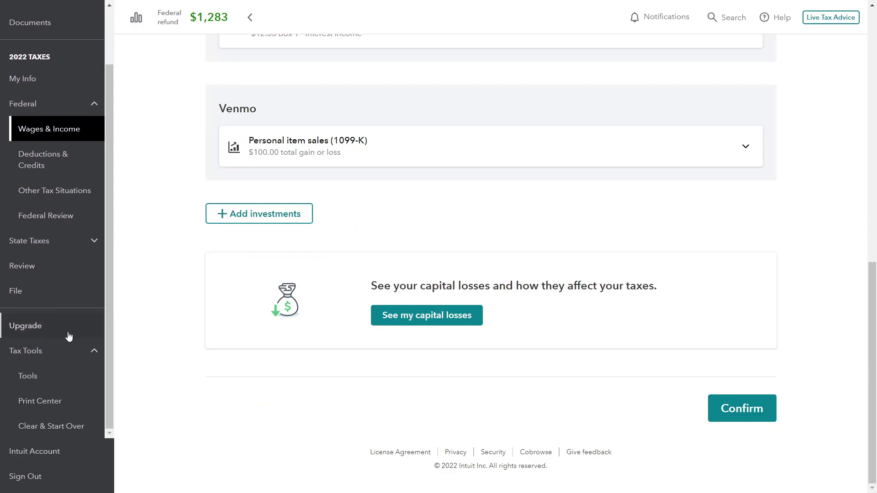
click(53, 401)
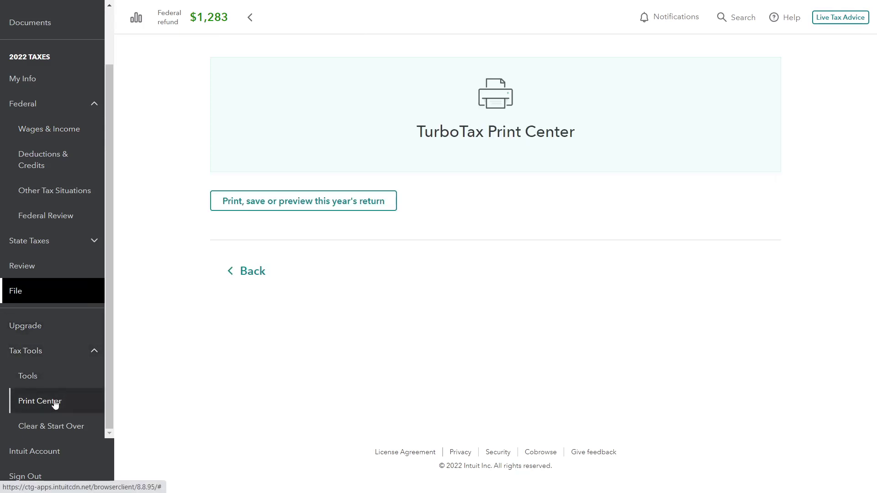
click(282, 204)
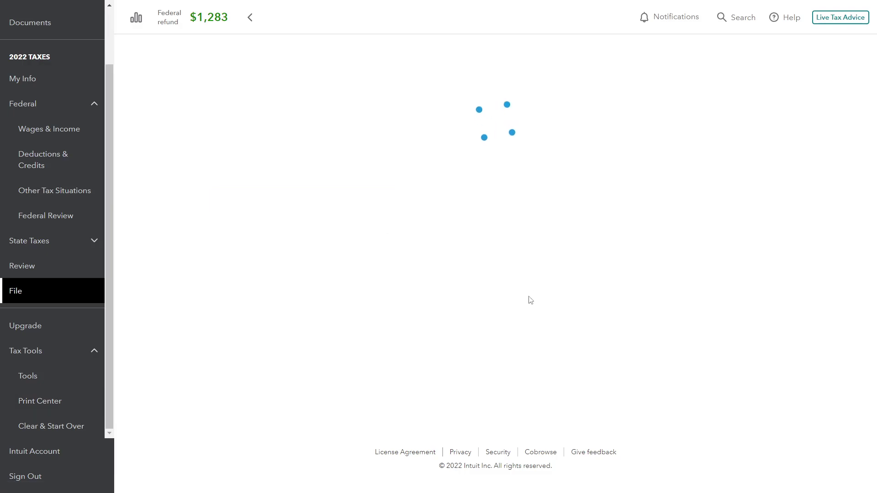
click(216, 134)
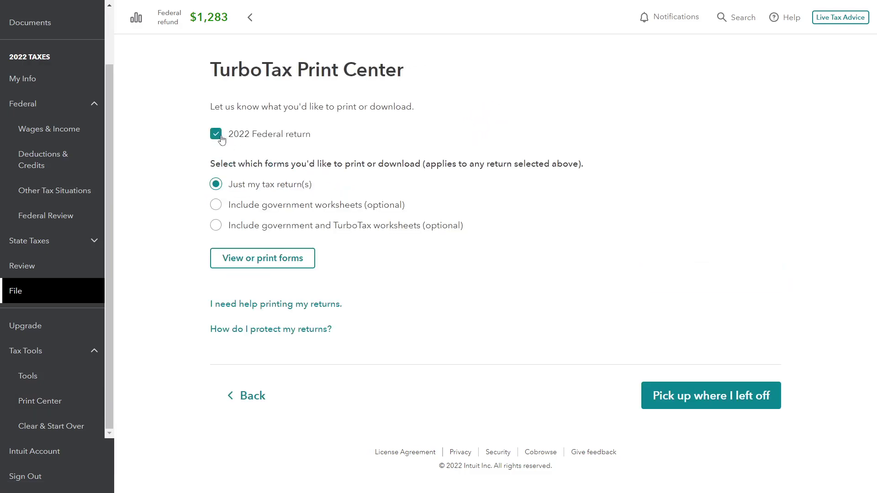
click(254, 258)
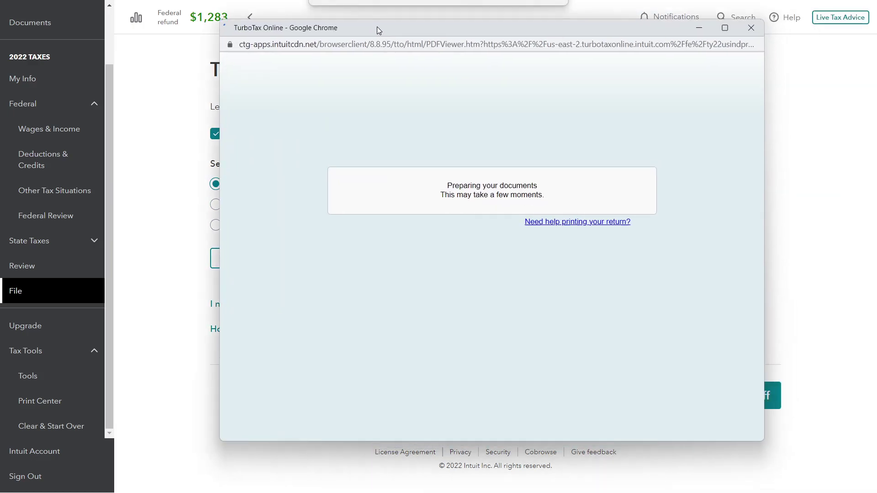
double_click(376, 27)
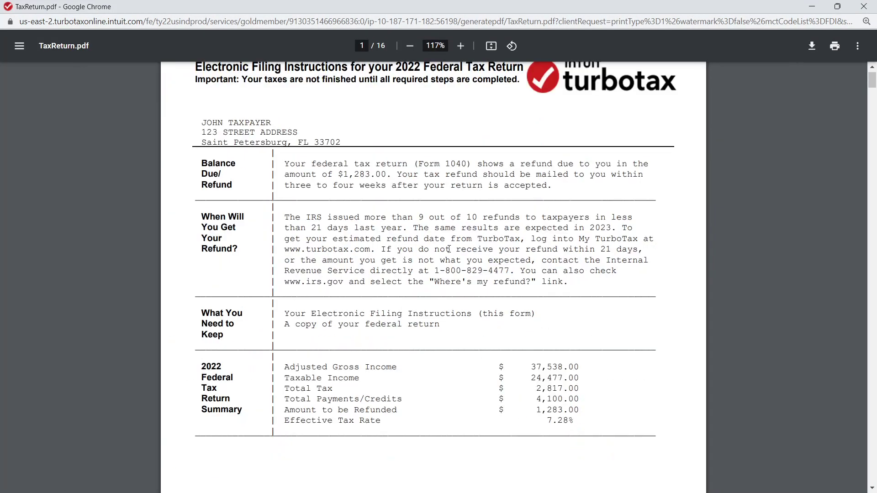
Step: Scroll TaxReturn.pdf past Form 1040 and Schedules 1, 2, C and D to Form 8949 on page 13
scroll(456, 260, down, 20)
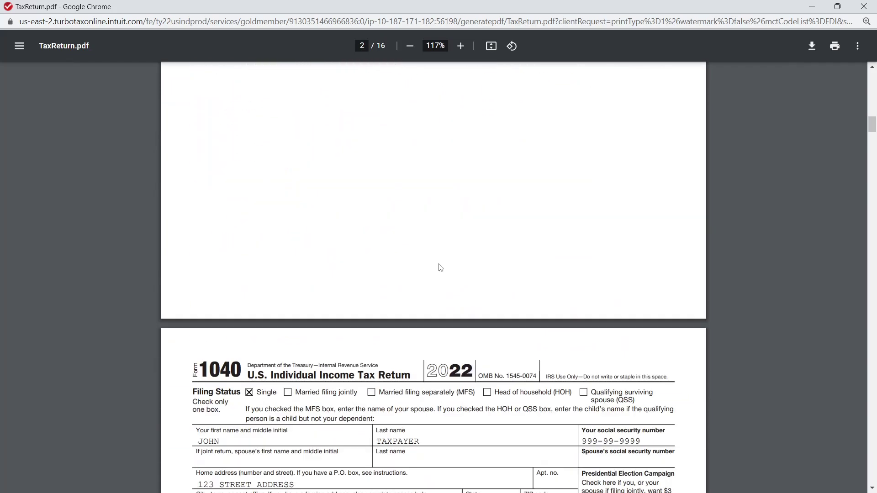
scroll(442, 263, down, 2)
scroll(442, 263, up, 2)
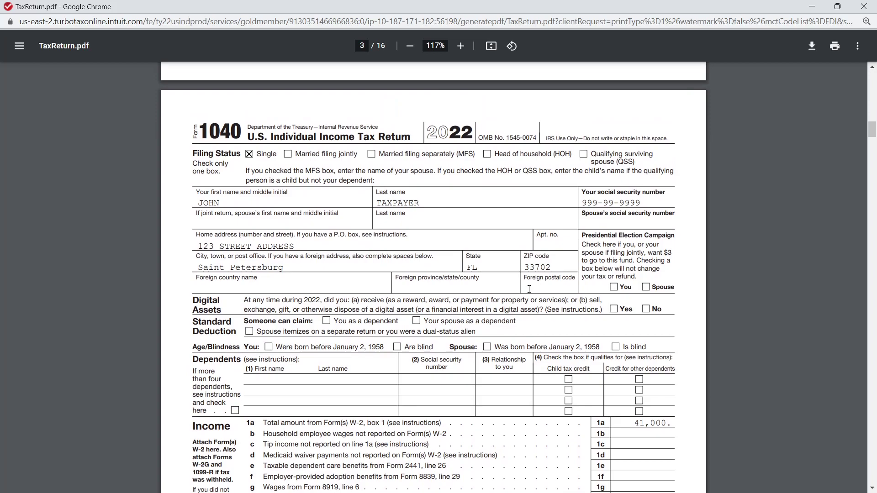
scroll(645, 260, down, 1)
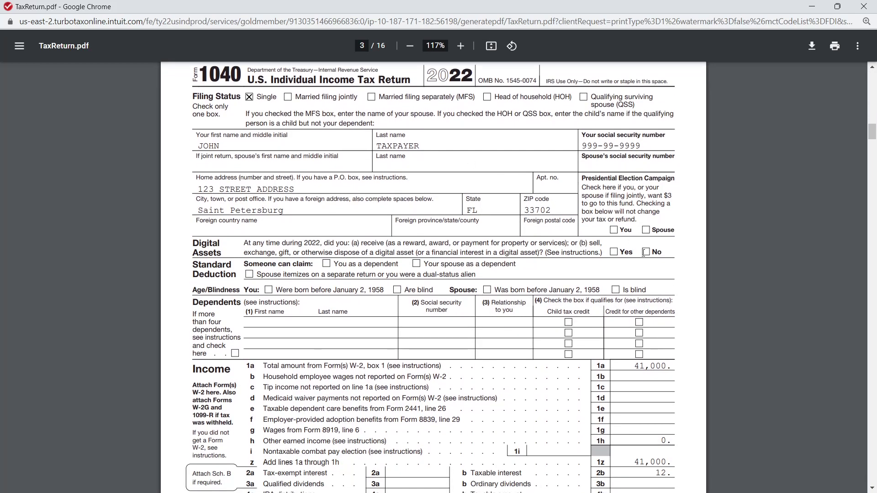
scroll(645, 260, down, 2)
scroll(691, 269, down, 2)
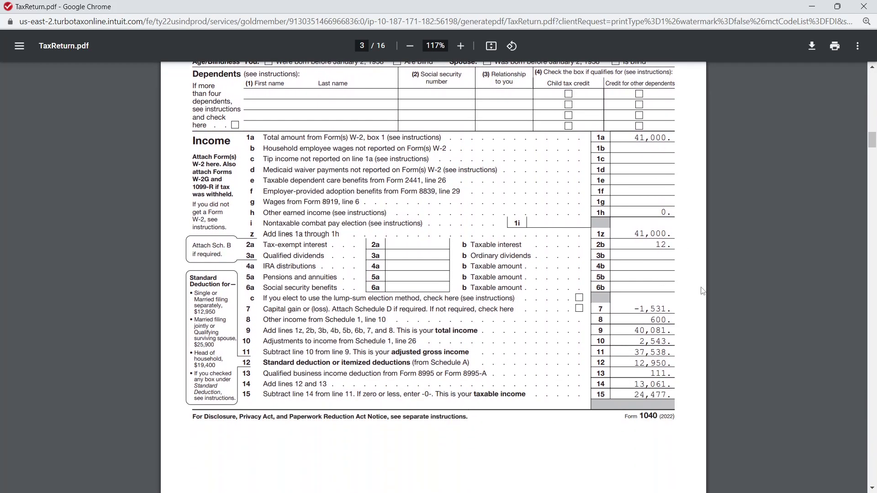
scroll(617, 315, down, 3)
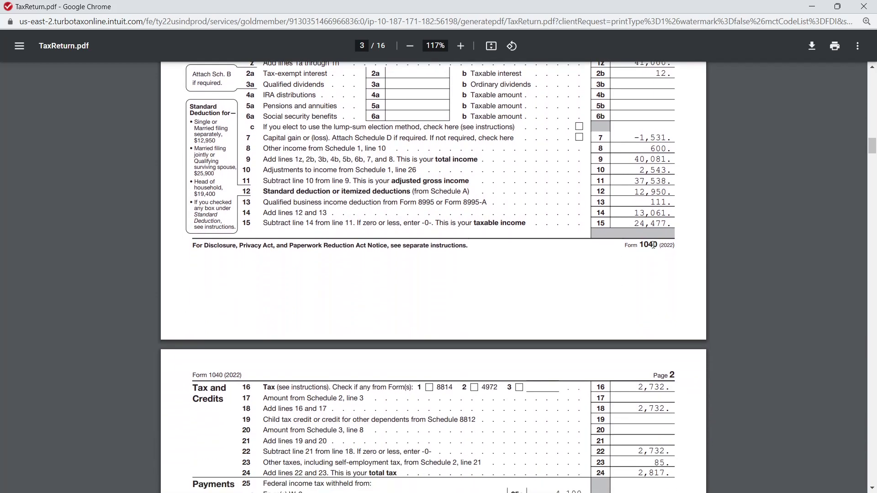
scroll(653, 245, down, 1)
scroll(604, 237, down, 3)
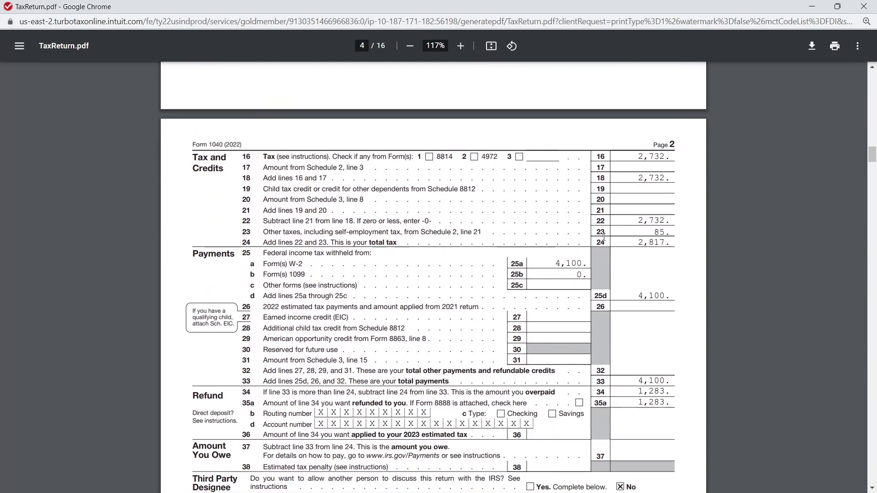
scroll(603, 239, down, 20)
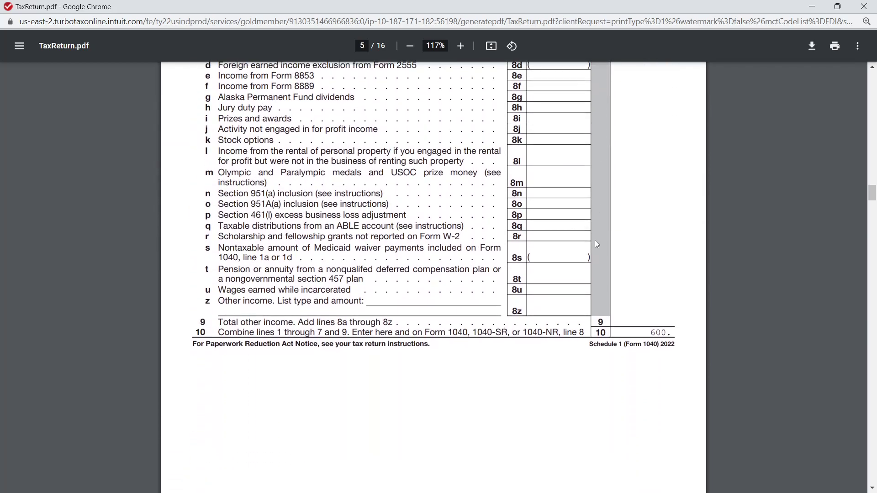
scroll(594, 242, down, 18)
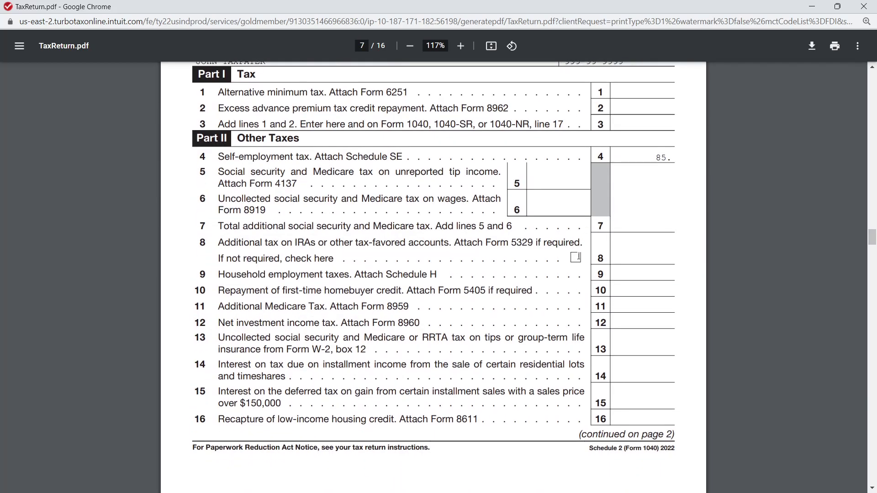
scroll(578, 256, down, 20)
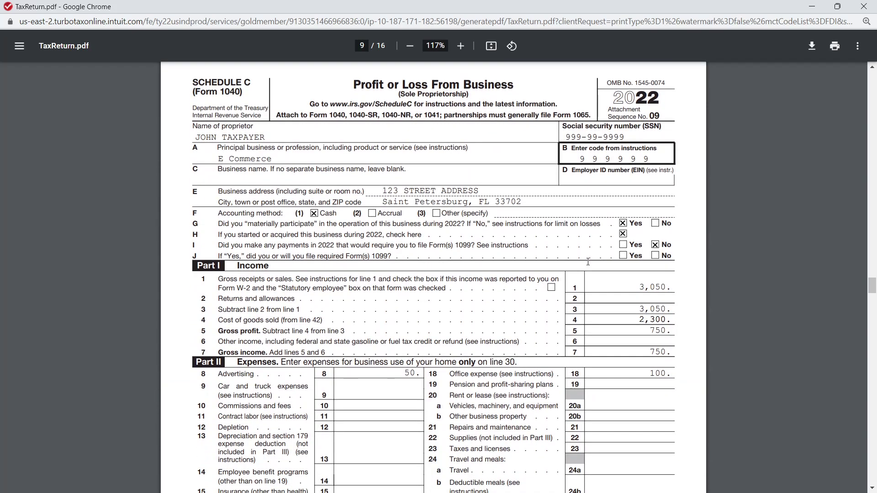
scroll(588, 261, down, 20)
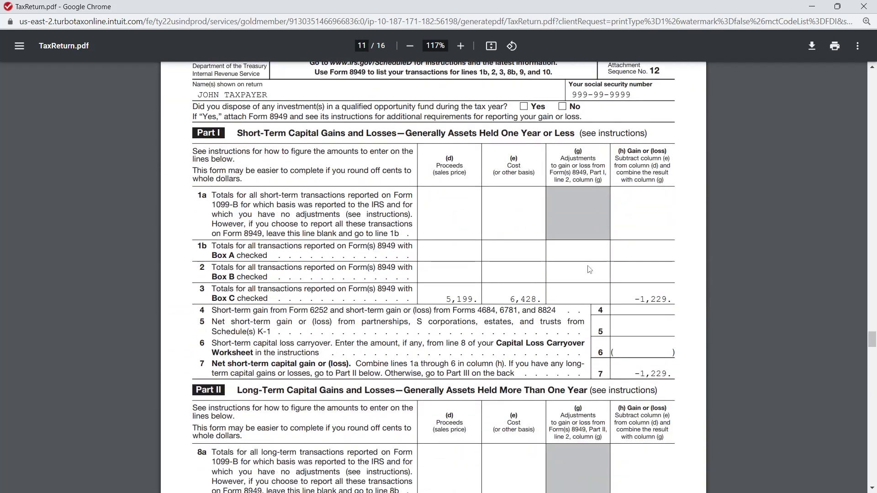
scroll(589, 270, down, 20)
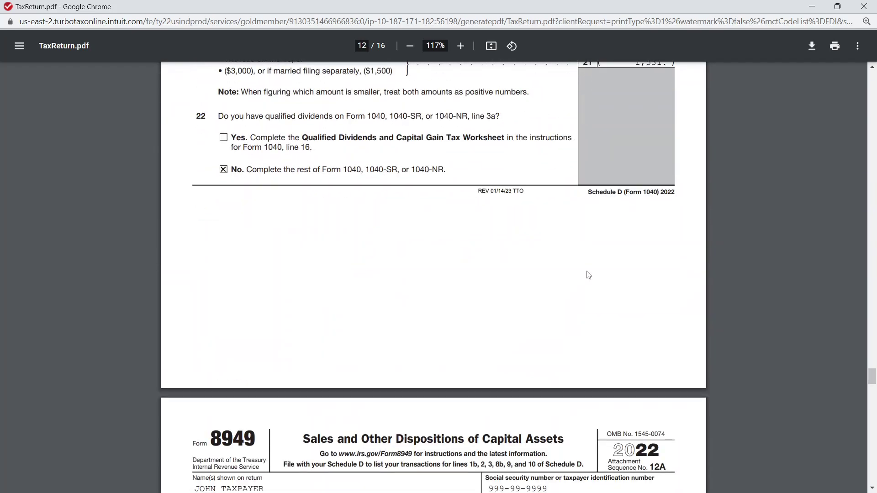
scroll(588, 274, down, 8)
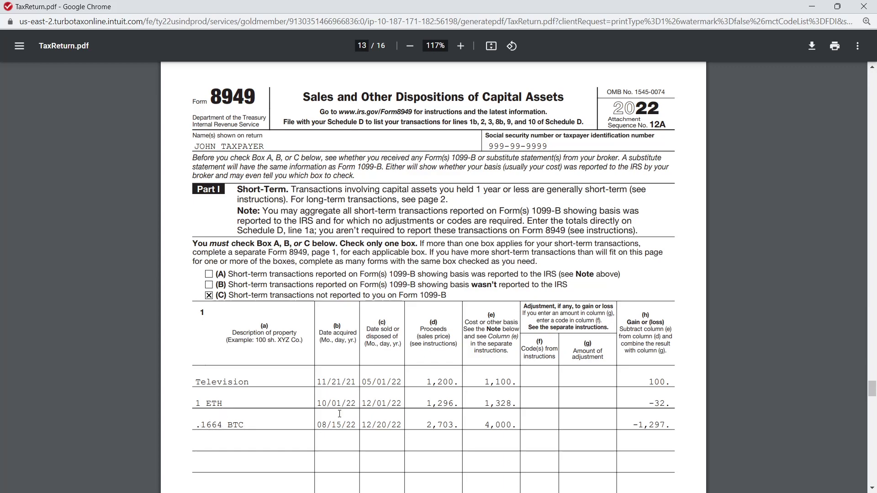
Step: Check Form 8949 Part II long-term sales on page 14, then return to Schedule D page 2
scroll(450, 445, down, 1)
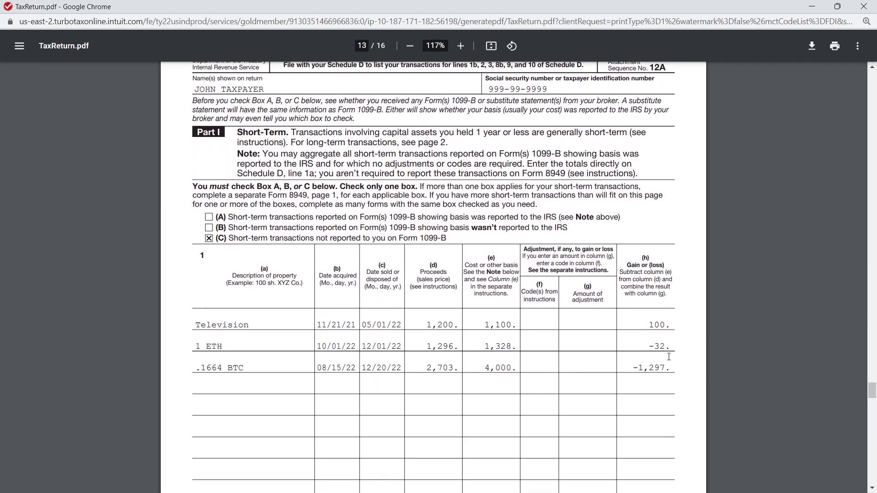
scroll(678, 346, down, 8)
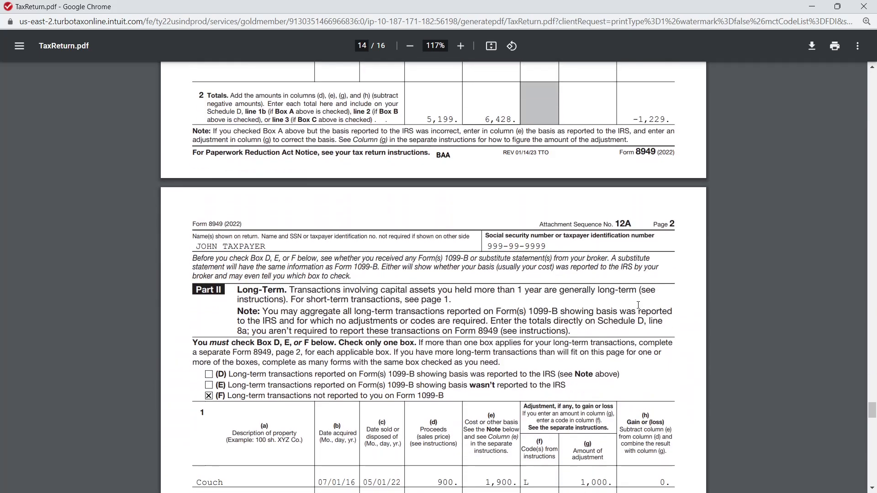
scroll(638, 305, down, 2)
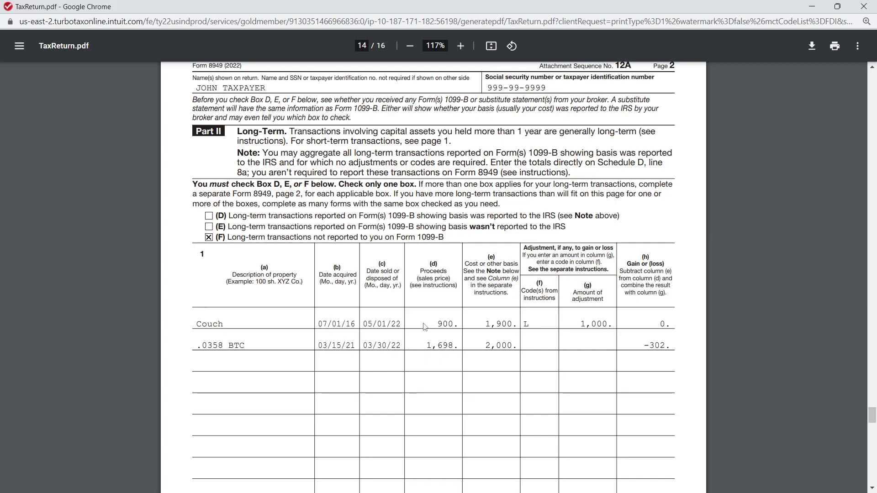
scroll(627, 371, up, 1)
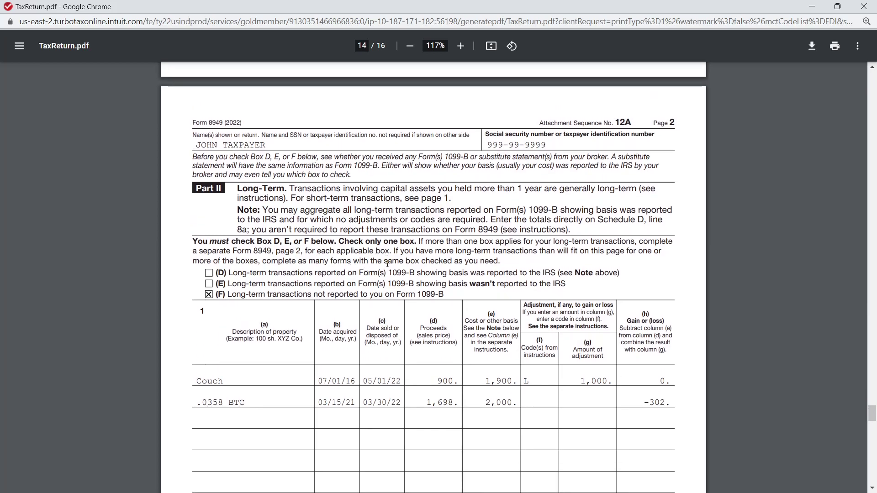
scroll(387, 264, down, 1)
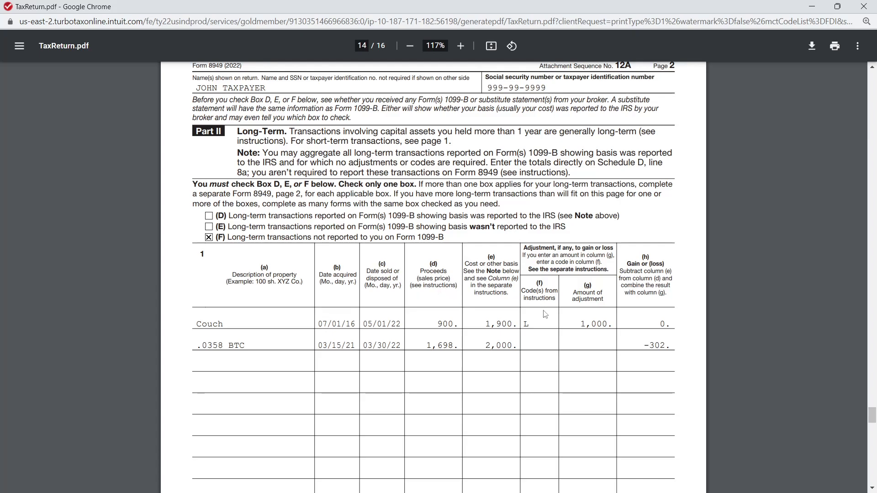
scroll(545, 314, up, 10)
Step: Scroll back to page 3, the top of Form 1040
scroll(544, 314, up, 15)
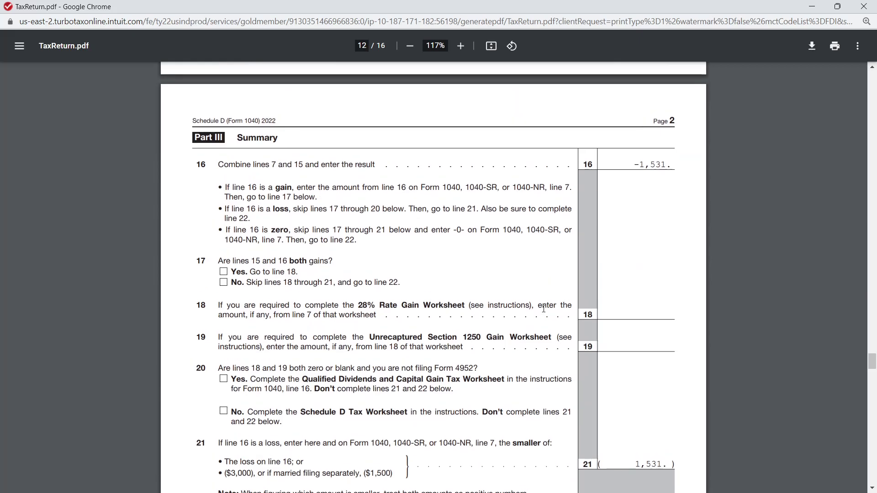
scroll(548, 305, up, 10)
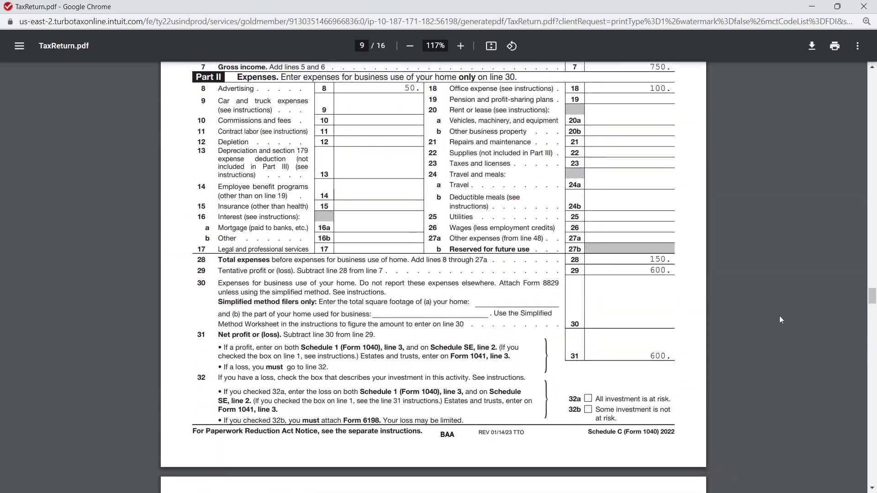
scroll(873, 271, up, 2)
drag(873, 271, 874, 113)
scroll(725, 192, down, 6)
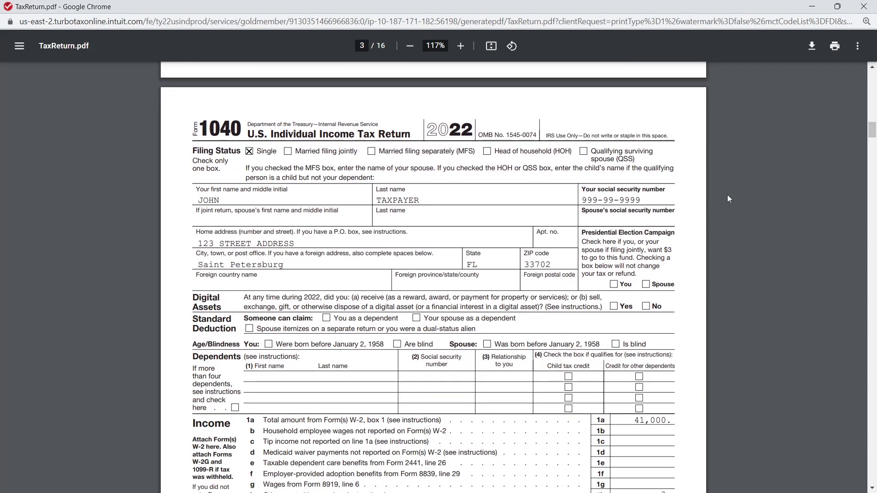